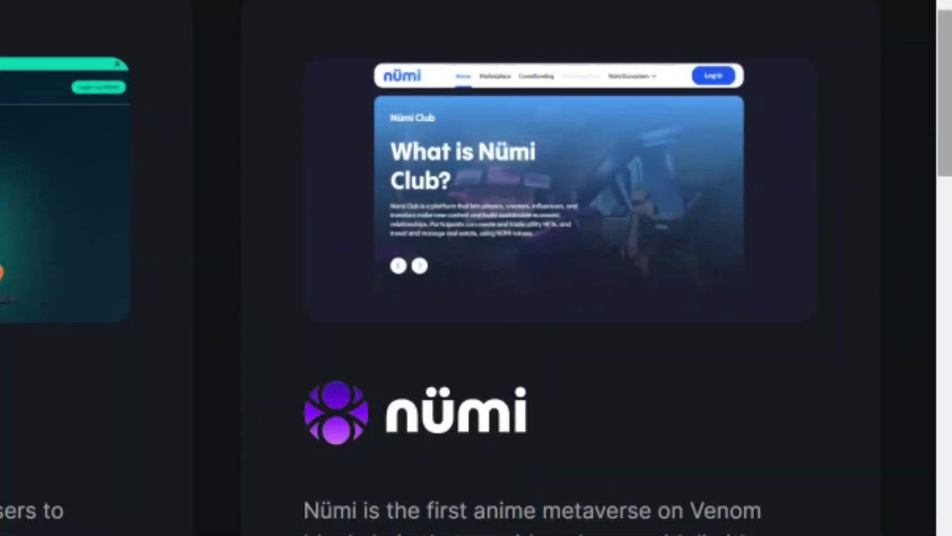
{"action": "scroll", "coordinate": [557, 298], "scroll_direction": "down", "scroll_amount": 5}
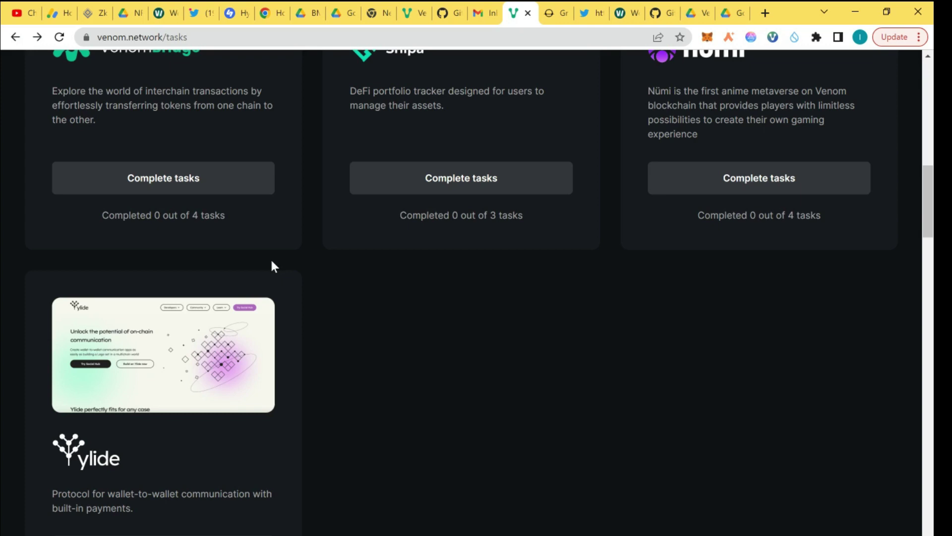
{"action": "left_click", "coordinate": [773, 36]}
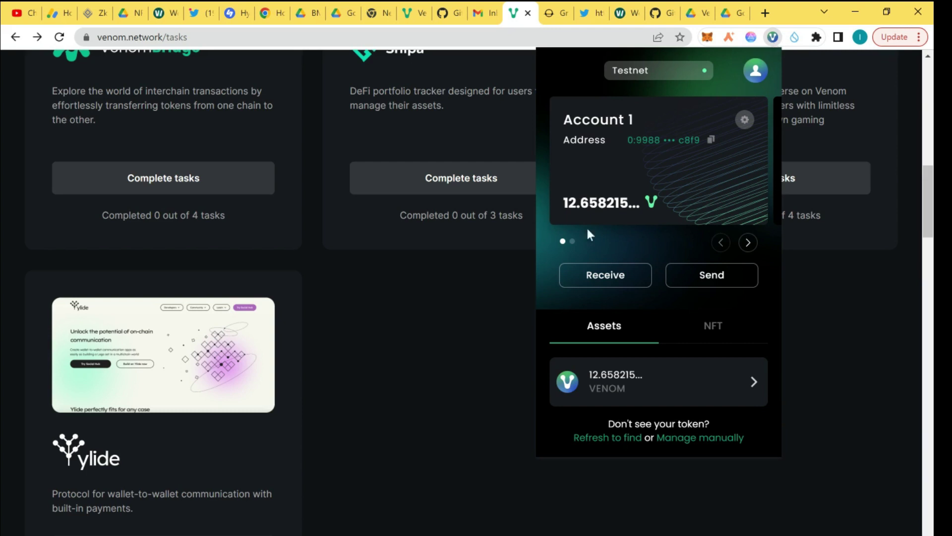
{"action": "mouse_move", "coordinate": [600, 202]}
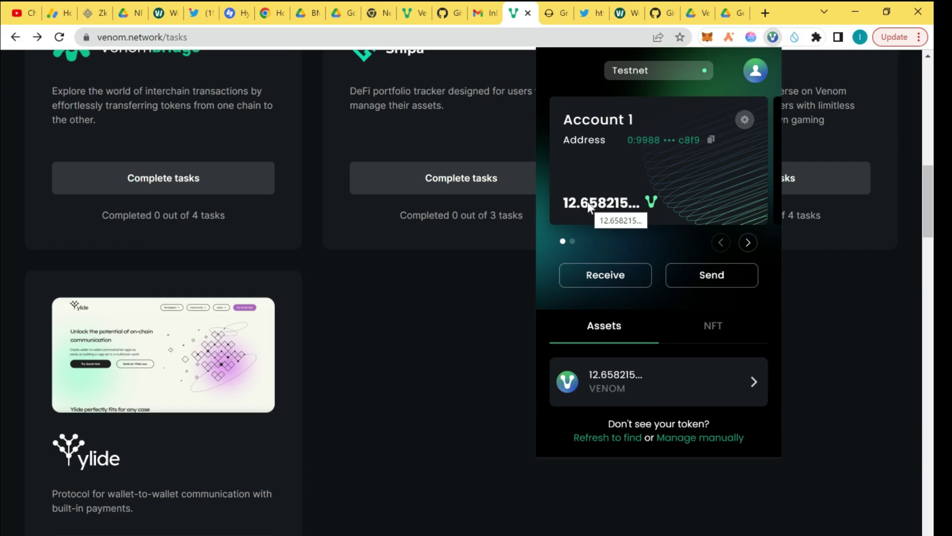
{"action": "left_click", "coordinate": [844, 268]}
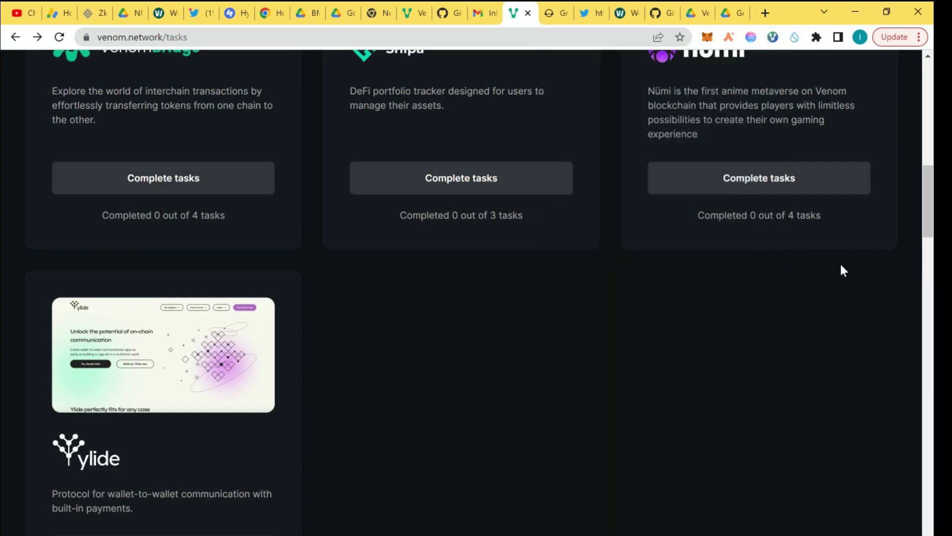
{"action": "scroll", "coordinate": [841, 270], "scroll_direction": "up", "scroll_amount": 1}
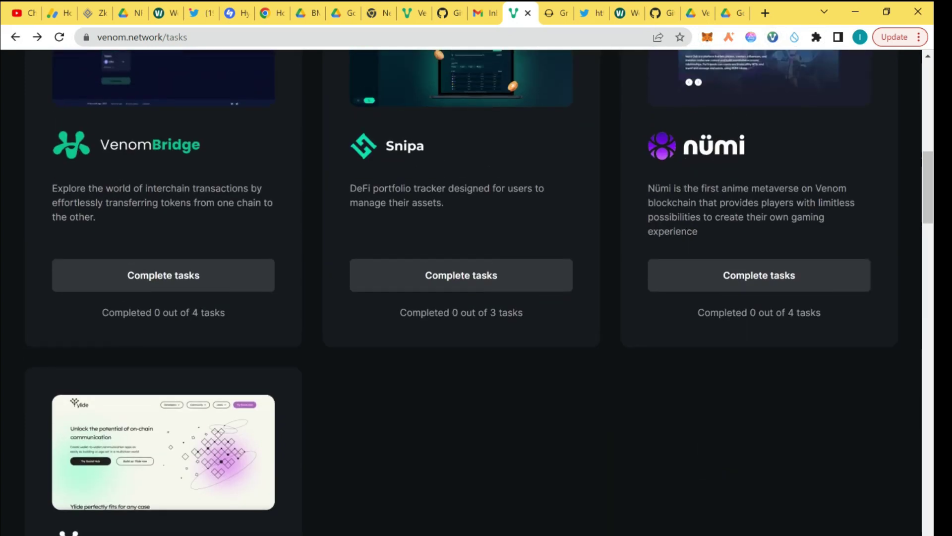
Step: Open the Nümi task list and start the Watch video gameplay trailer task
{"action": "left_click", "coordinate": [706, 285]}
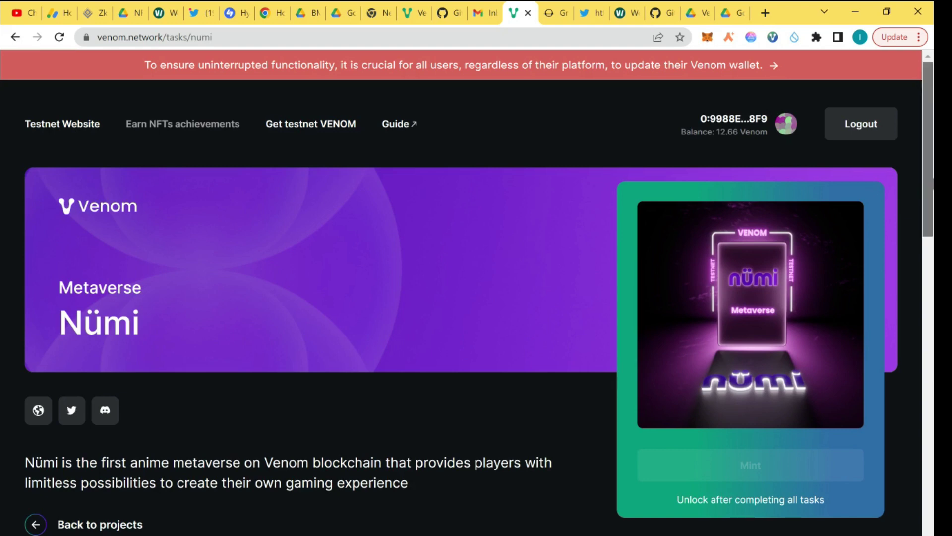
{"action": "mouse_move", "coordinate": [928, 149]}
{"action": "left_mouse_down"}
{"action": "mouse_move", "coordinate": [927, 245]}
{"action": "mouse_move", "coordinate": [921, 13]}
{"action": "left_mouse_up"}
{"action": "scroll", "coordinate": [477, 298], "scroll_direction": "down", "scroll_amount": 4}
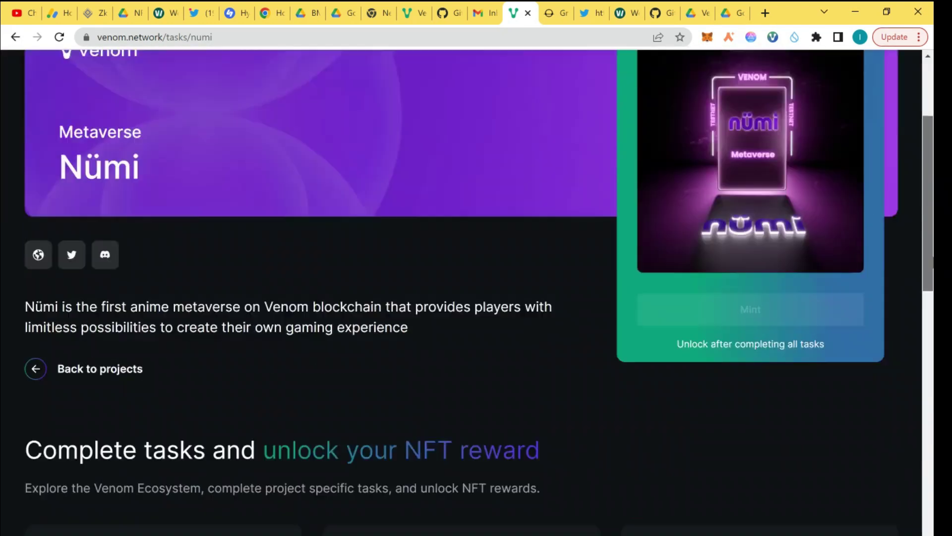
{"action": "scroll", "coordinate": [476, 298], "scroll_direction": "down", "scroll_amount": 4}
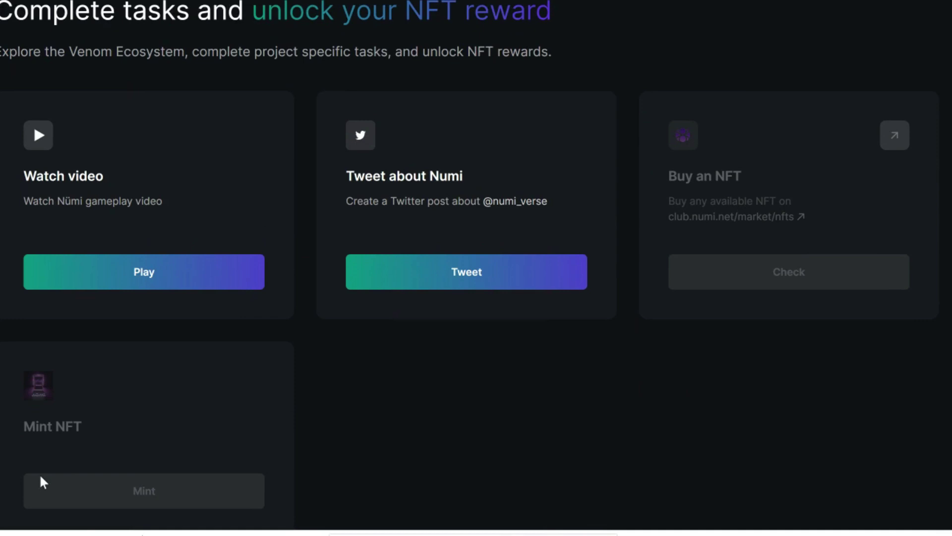
{"action": "left_click", "coordinate": [139, 271]}
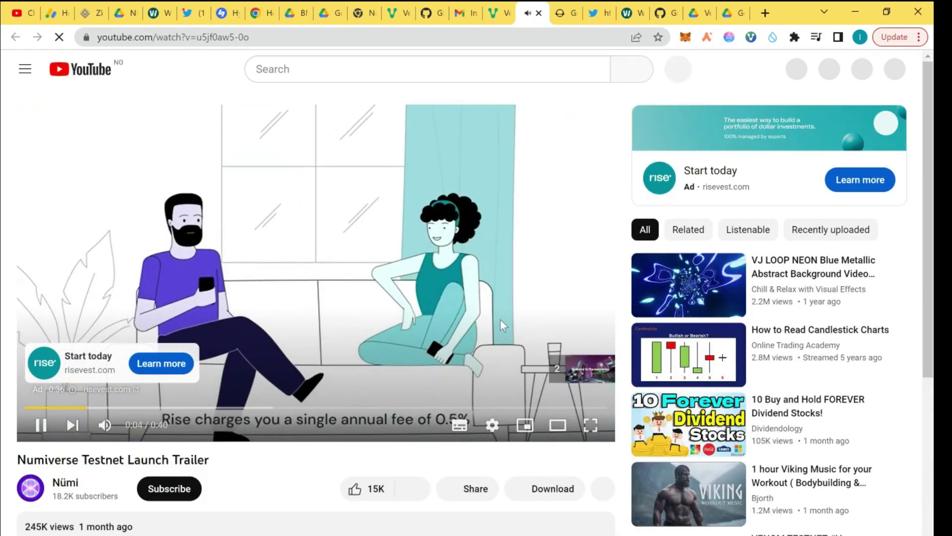
Step: Skip the ad, let the Numiverse trailer play, and briefly check the venom.network tasks tab
{"action": "left_click", "coordinate": [576, 372]}
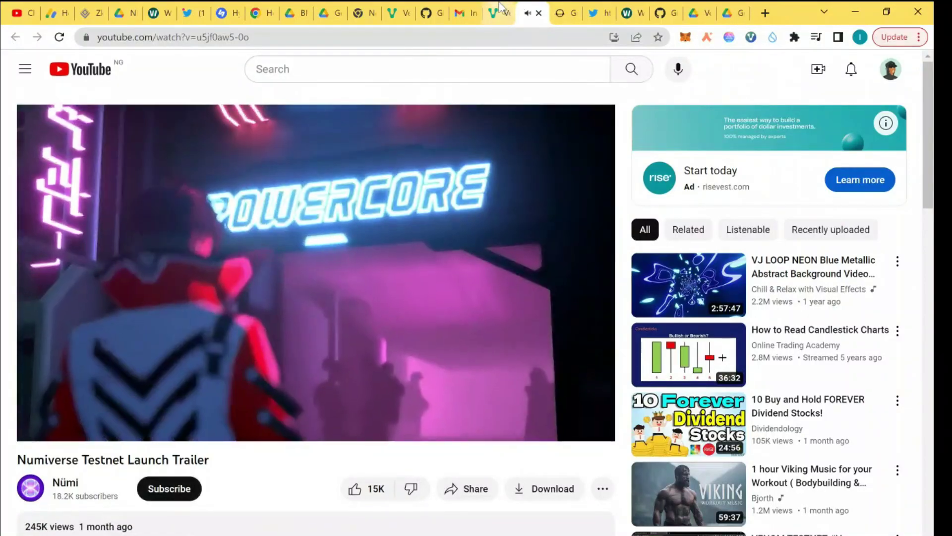
{"action": "left_click", "coordinate": [500, 10]}
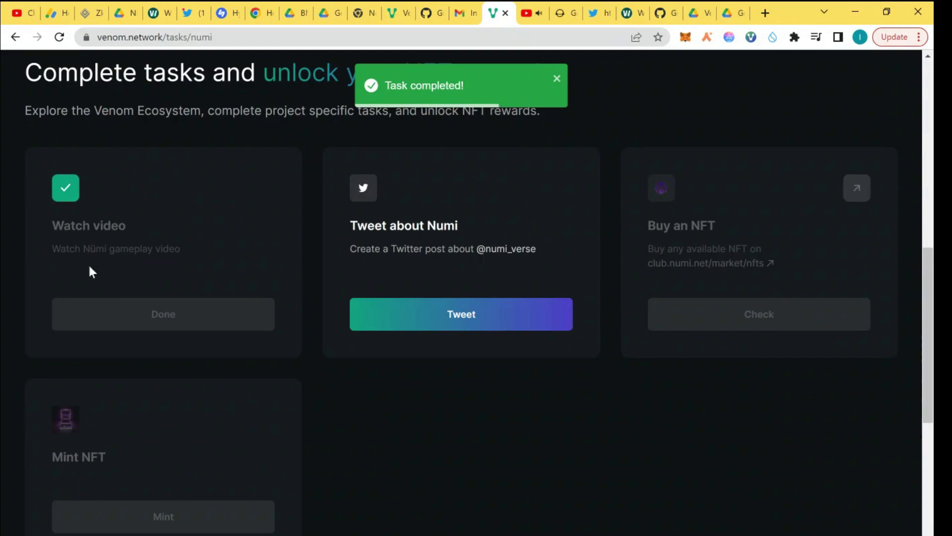
{"action": "left_click", "coordinate": [528, 10]}
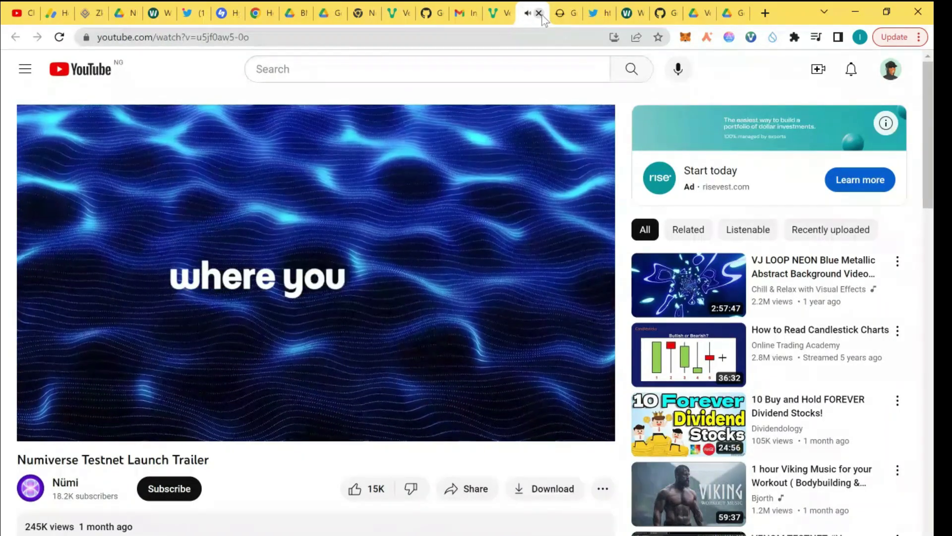
{"action": "left_click", "coordinate": [538, 13]}
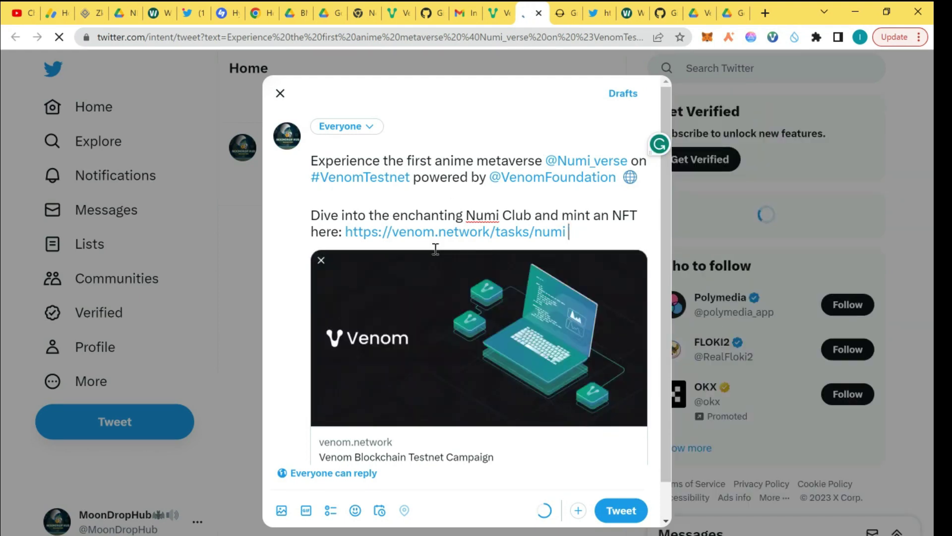
{"action": "left_click", "coordinate": [622, 511]}
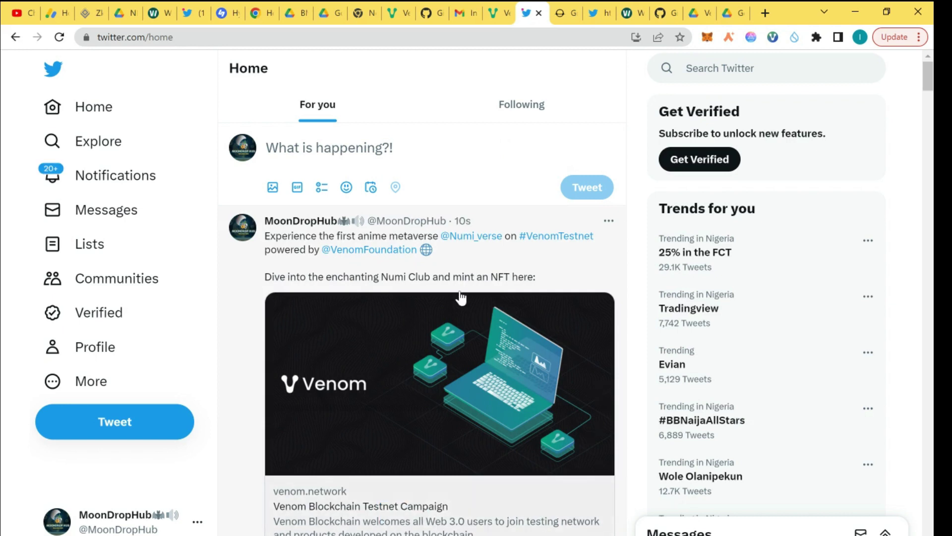
{"action": "left_click", "coordinate": [495, 9]}
{"action": "left_click", "coordinate": [470, 307]}
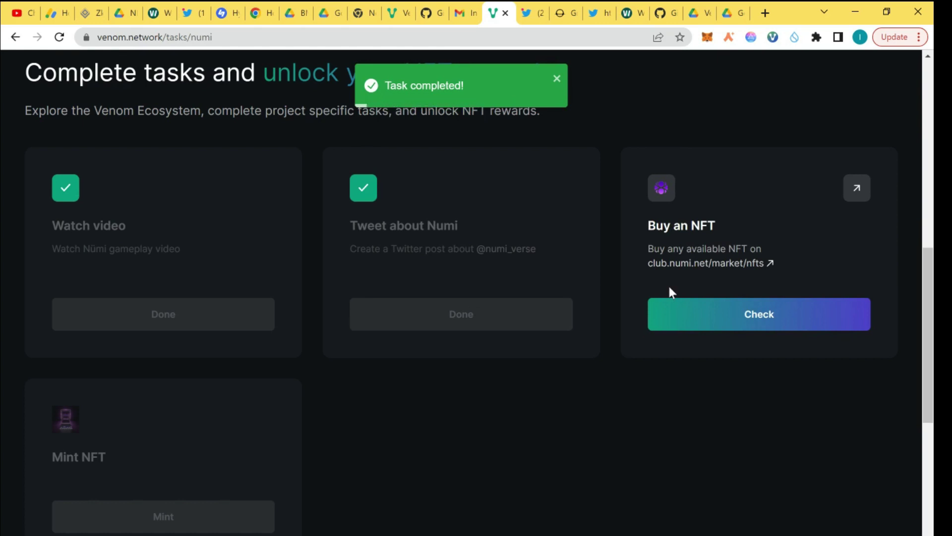
Step: Check the Buy an NFT task to bring up the Nümi Club marketplace
{"action": "left_click", "coordinate": [766, 331]}
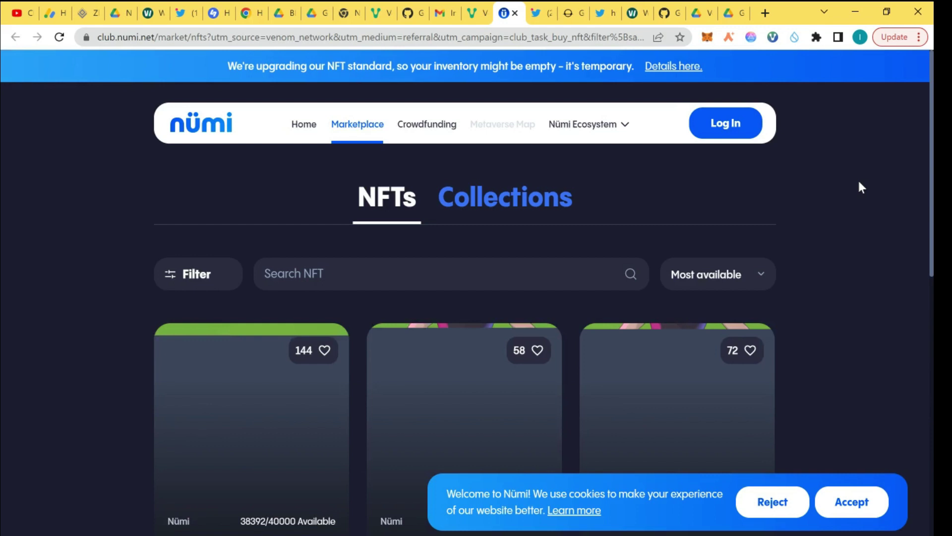
Step: Accept the cookie notice on the Nümi Club marketplace
{"action": "left_click", "coordinate": [851, 502]}
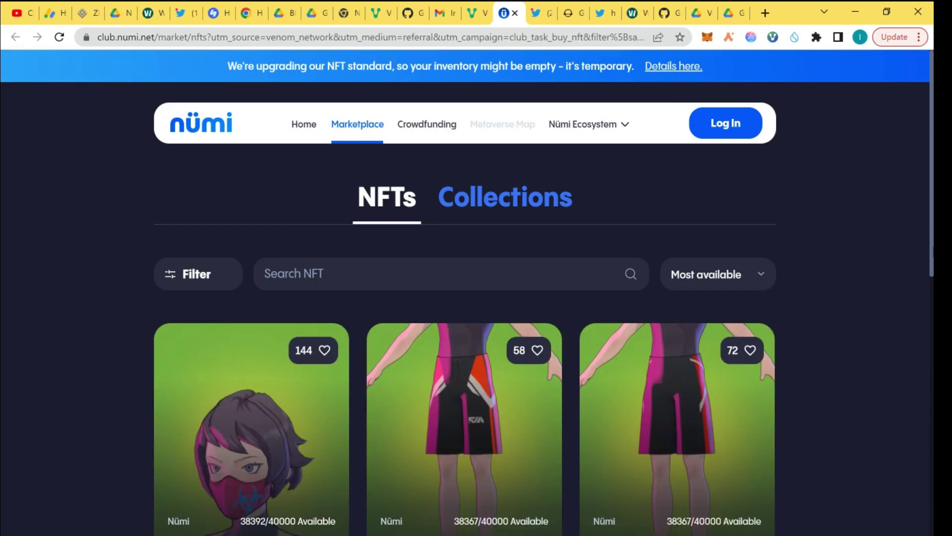
{"action": "scroll", "coordinate": [930, 229], "scroll_direction": "down", "scroll_amount": 3}
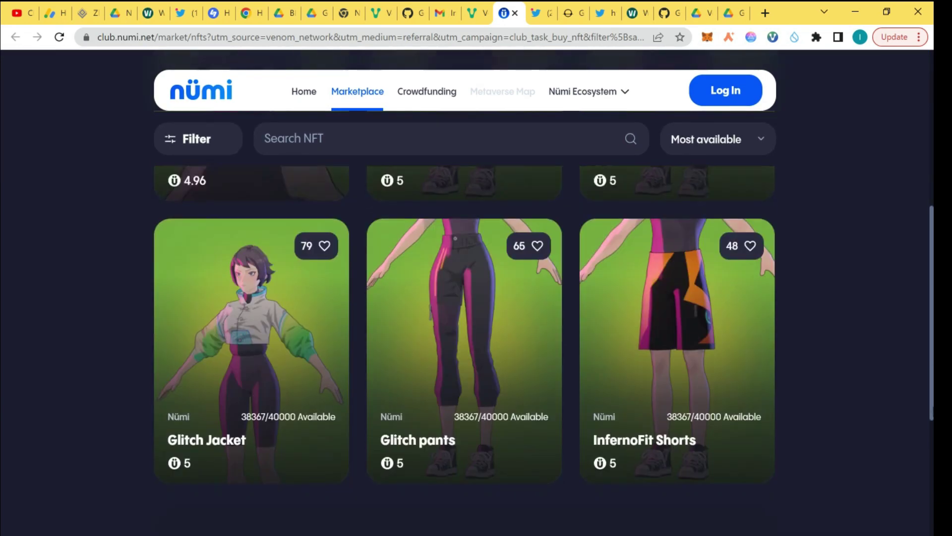
{"action": "scroll", "coordinate": [465, 328], "scroll_direction": "down", "scroll_amount": 1}
{"action": "scroll", "coordinate": [465, 327], "scroll_direction": "down", "scroll_amount": 1}
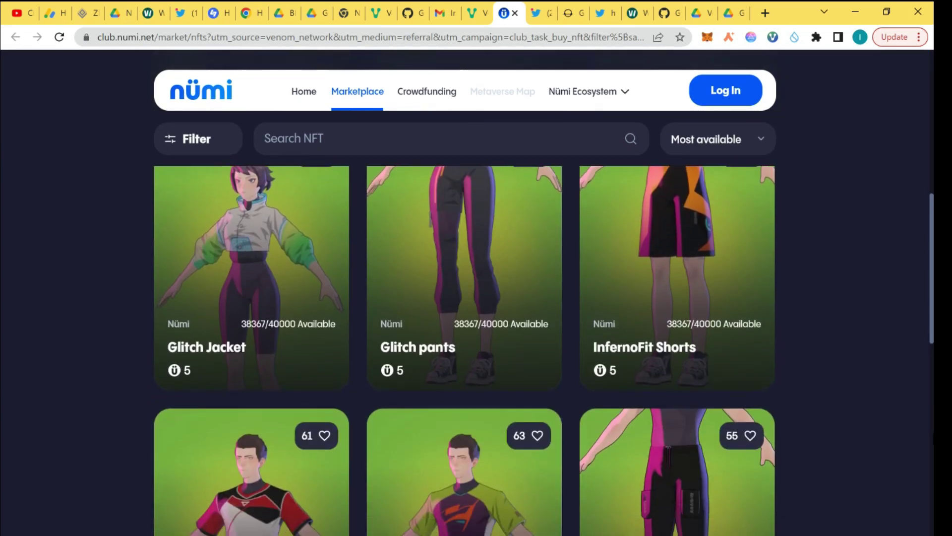
{"action": "scroll", "coordinate": [466, 327], "scroll_direction": "down", "scroll_amount": 2}
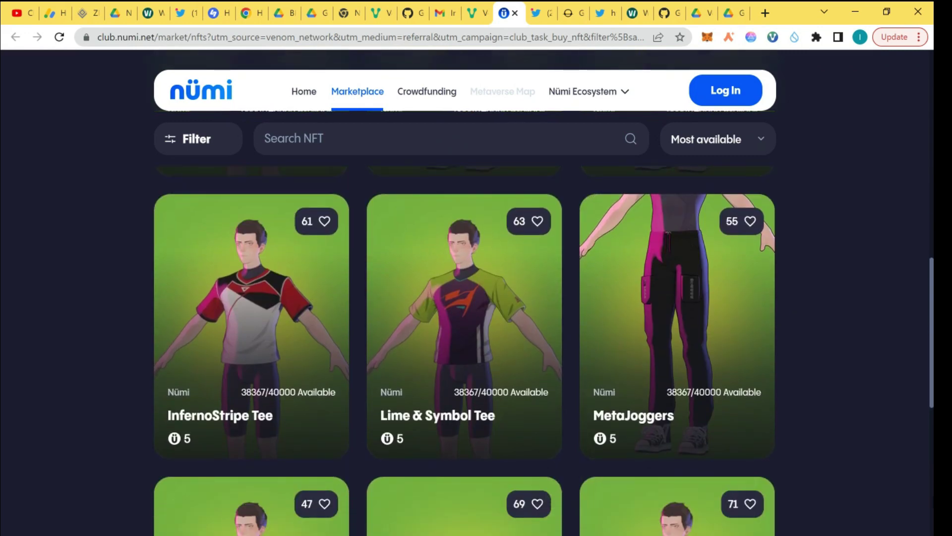
{"action": "scroll", "coordinate": [465, 349], "scroll_direction": "down", "scroll_amount": 2}
{"action": "scroll", "coordinate": [465, 350], "scroll_direction": "down", "scroll_amount": 4}
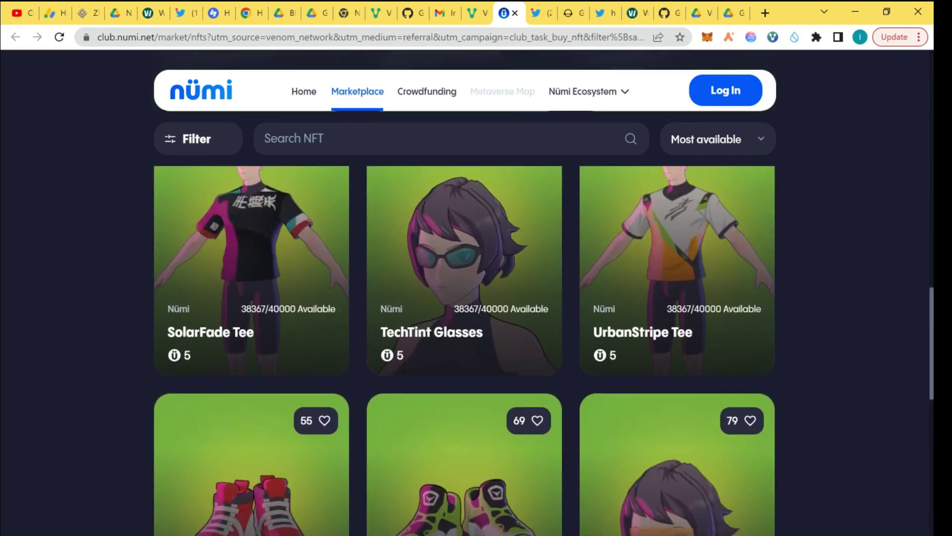
{"action": "scroll", "coordinate": [465, 327], "scroll_direction": "down", "scroll_amount": 1}
{"action": "scroll", "coordinate": [915, 499], "scroll_direction": "up", "scroll_amount": 3}
{"action": "scroll", "coordinate": [921, 317], "scroll_direction": "up", "scroll_amount": 5}
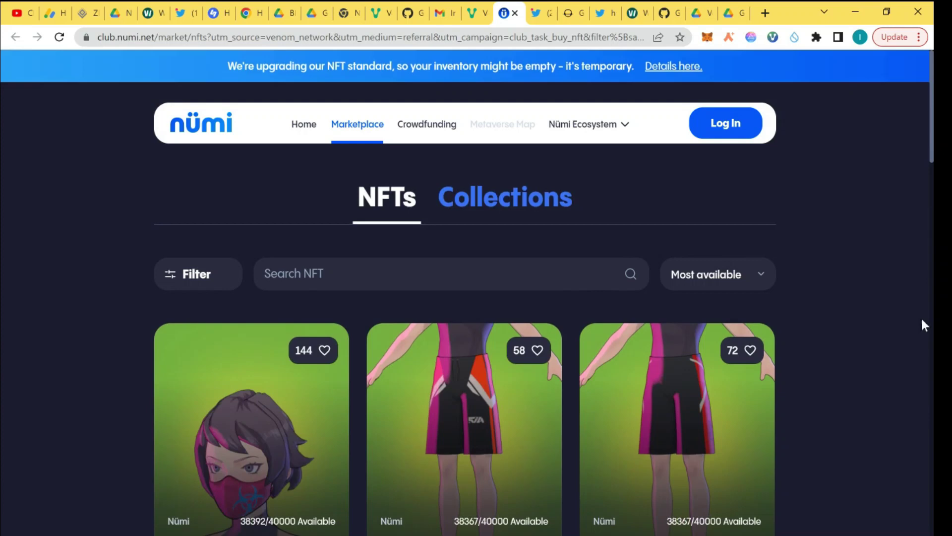
{"action": "scroll", "coordinate": [921, 316], "scroll_direction": "down", "scroll_amount": 2}
{"action": "scroll", "coordinate": [465, 335], "scroll_direction": "down", "scroll_amount": 4}
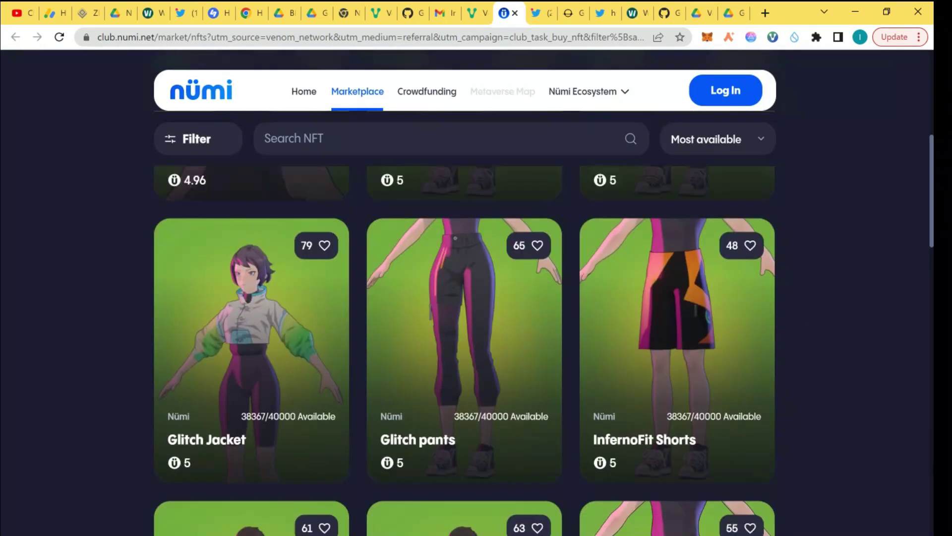
{"action": "scroll", "coordinate": [465, 335], "scroll_direction": "up", "scroll_amount": 1}
{"action": "scroll", "coordinate": [465, 335], "scroll_direction": "down", "scroll_amount": 1}
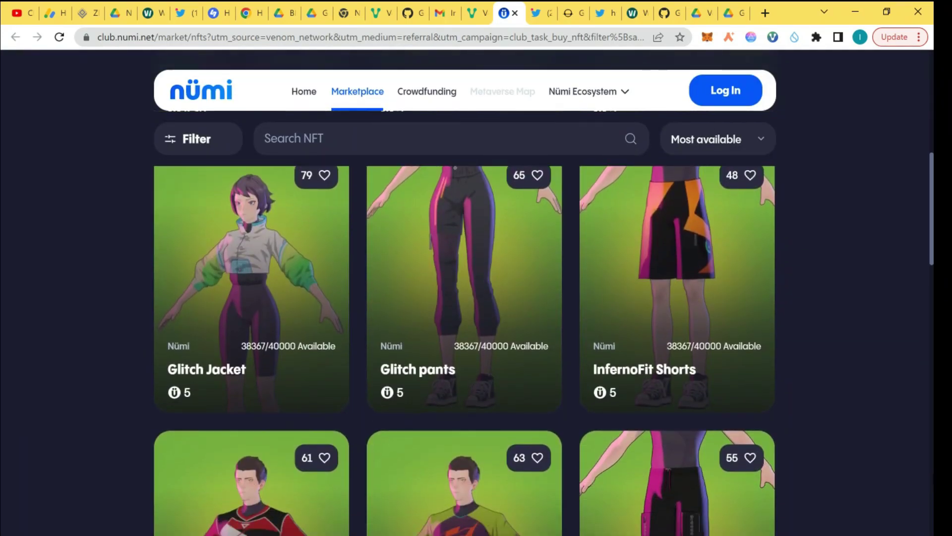
{"action": "scroll", "coordinate": [925, 396], "scroll_direction": "up", "scroll_amount": 3}
{"action": "scroll", "coordinate": [923, 372], "scroll_direction": "up", "scroll_amount": 2}
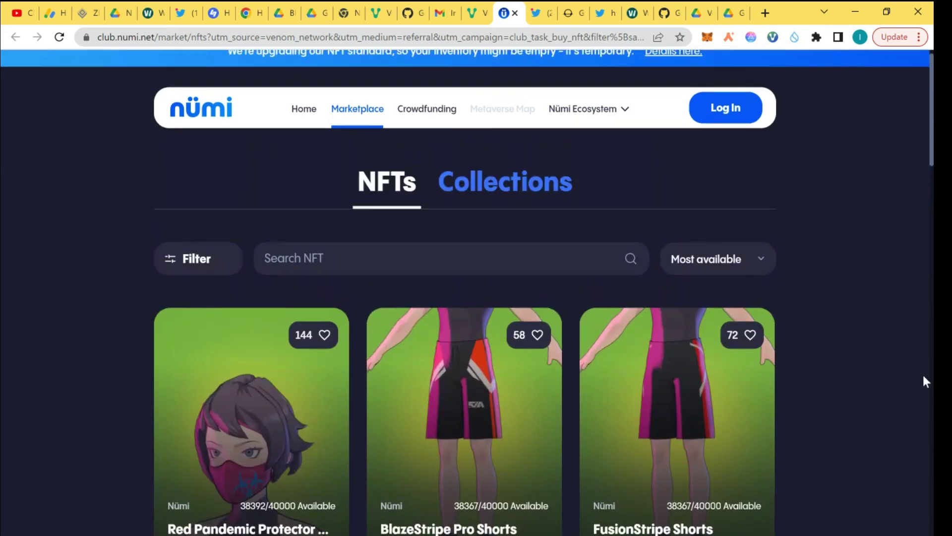
{"action": "scroll", "coordinate": [922, 373], "scroll_direction": "down", "scroll_amount": 1}
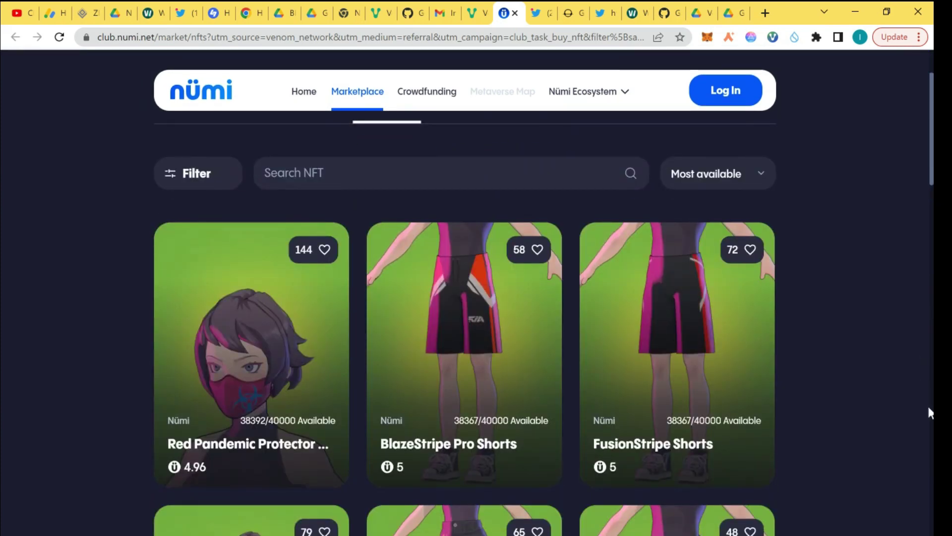
{"action": "scroll", "coordinate": [929, 408], "scroll_direction": "down", "scroll_amount": 3}
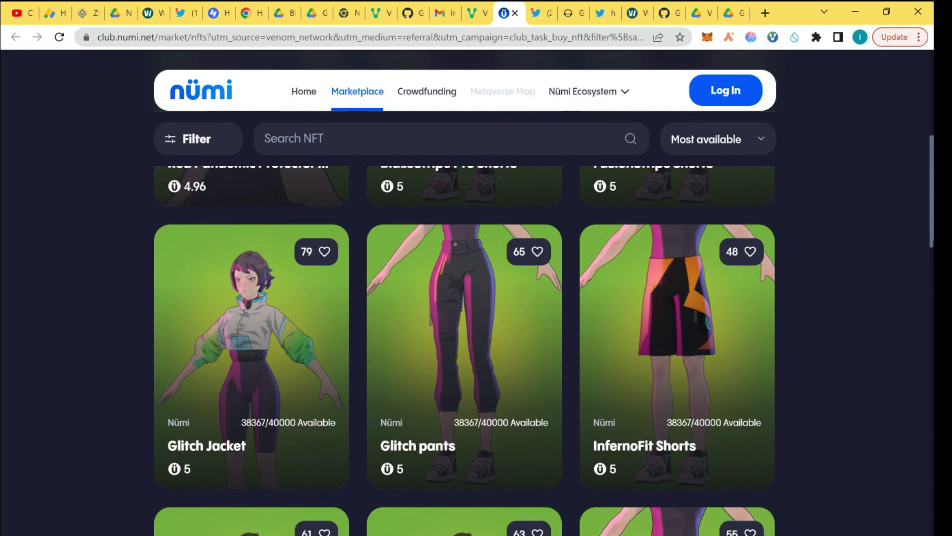
{"action": "scroll", "coordinate": [464, 335], "scroll_direction": "down", "scroll_amount": 1}
{"action": "scroll", "coordinate": [465, 335], "scroll_direction": "down", "scroll_amount": 2}
{"action": "scroll", "coordinate": [464, 335], "scroll_direction": "down", "scroll_amount": 4}
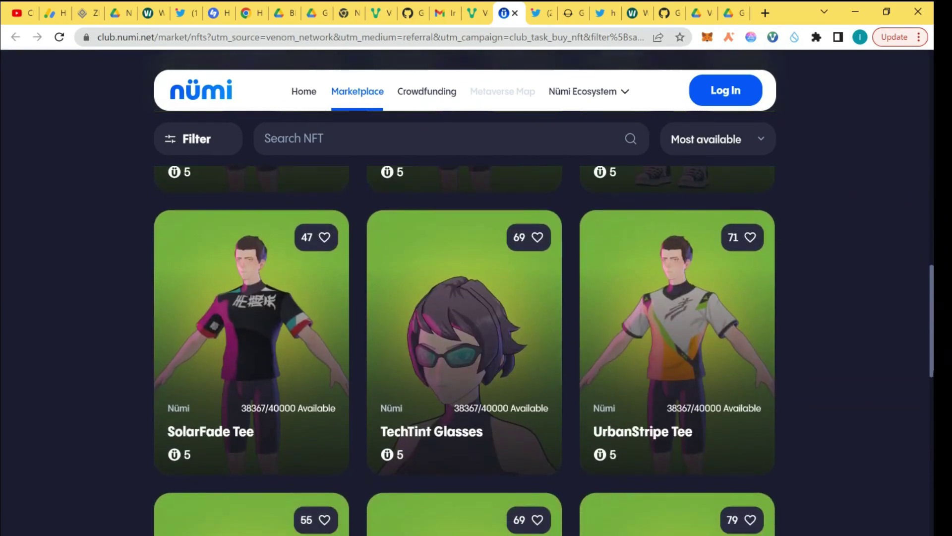
{"action": "mouse_move", "coordinate": [465, 320]}
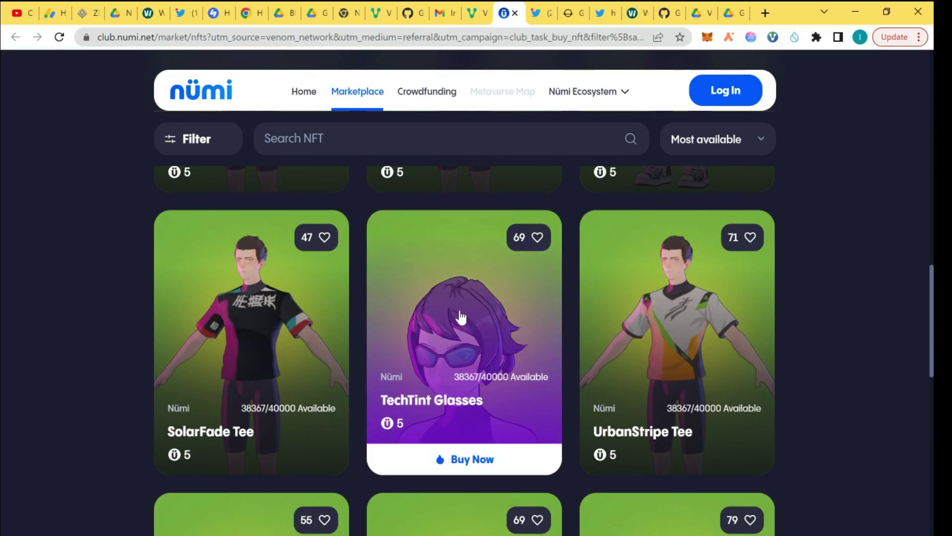
Step: Start buying TechTint Glasses, switch to Sign up, and enter a valid nickname
{"action": "left_click", "coordinate": [491, 461]}
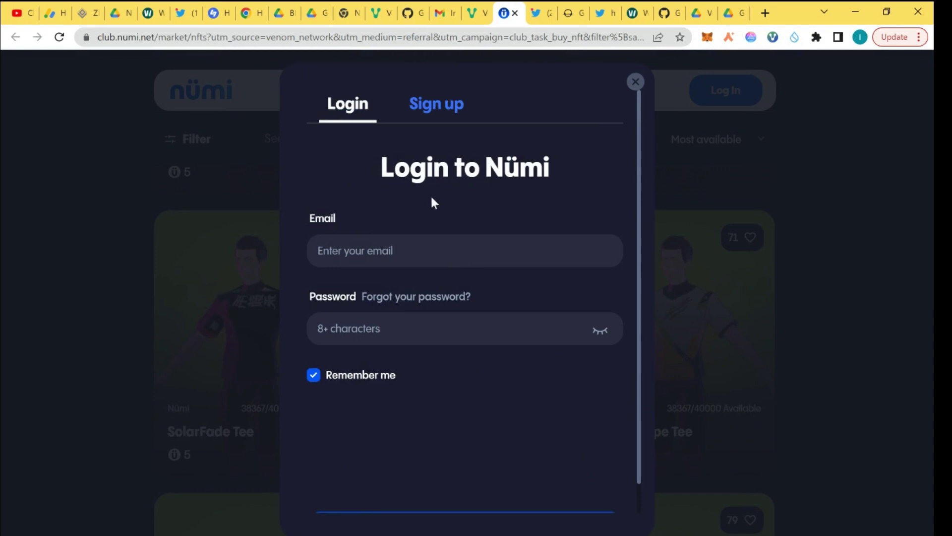
{"action": "left_click", "coordinate": [435, 105]}
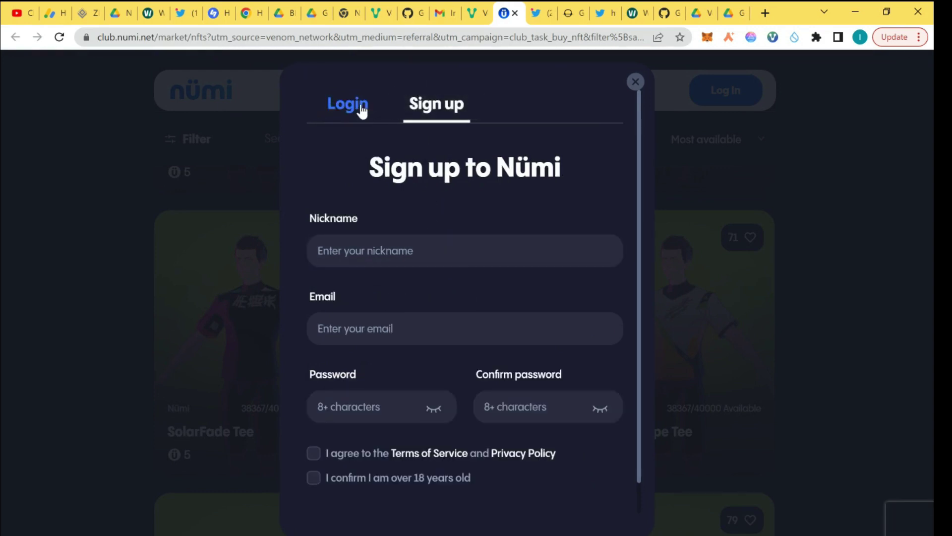
{"action": "left_click", "coordinate": [380, 245]}
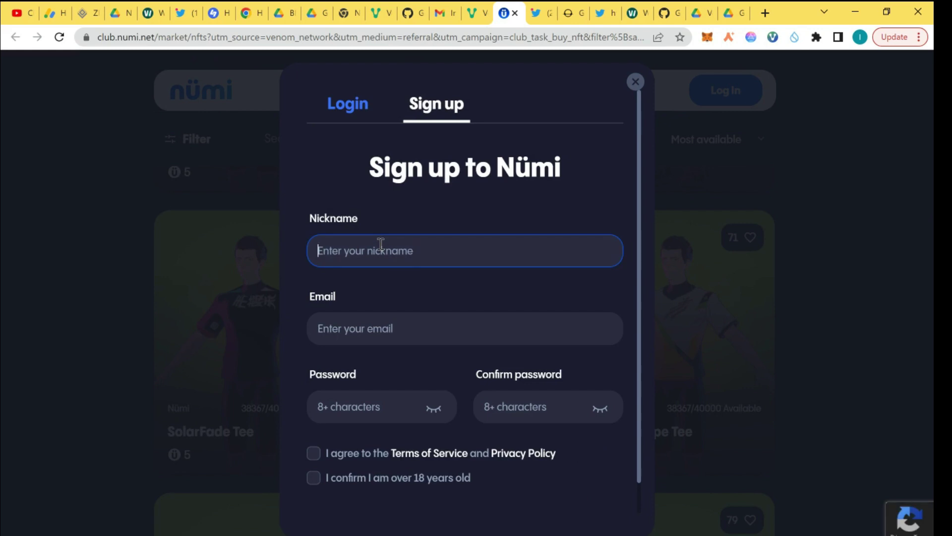
{"action": "type", "text": "Bms"}
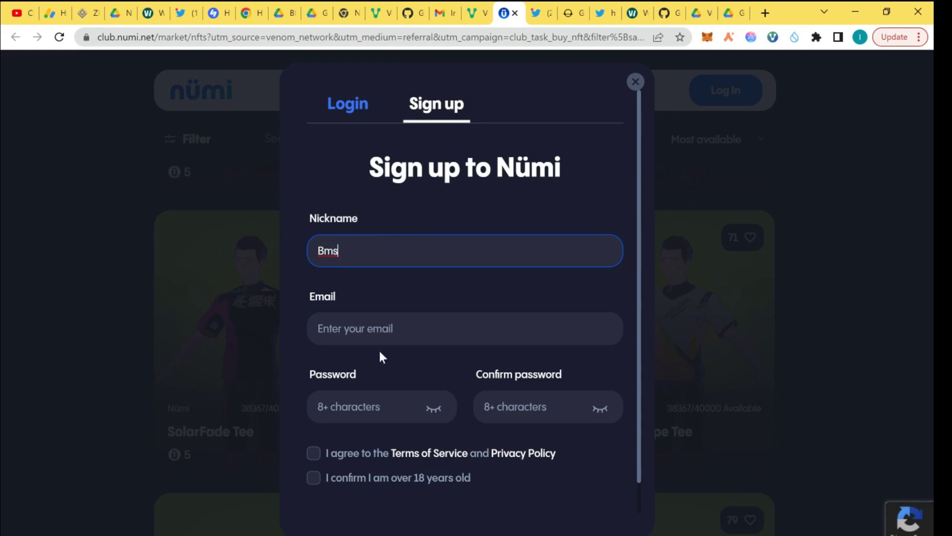
{"action": "left_click", "coordinate": [379, 337]}
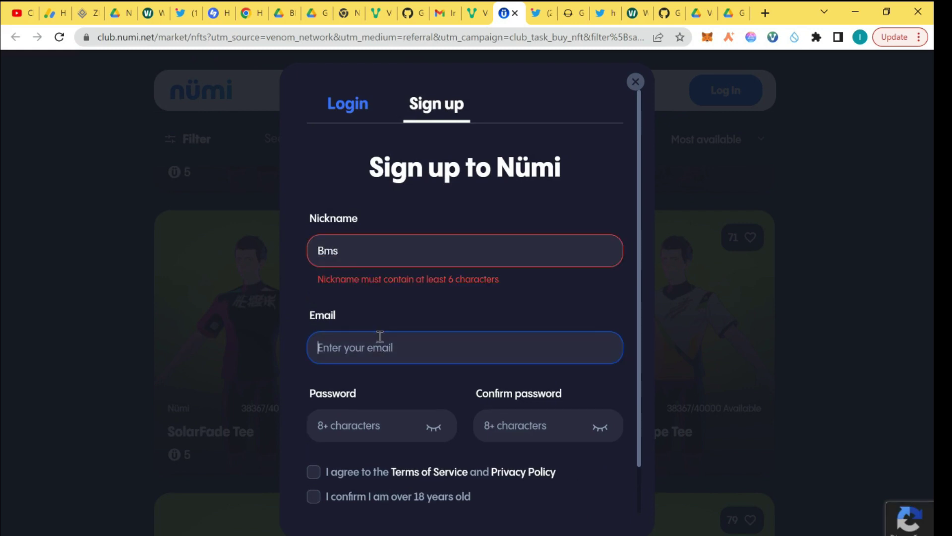
{"action": "left_click", "coordinate": [373, 250]}
{"action": "type", "text": "bloom"}
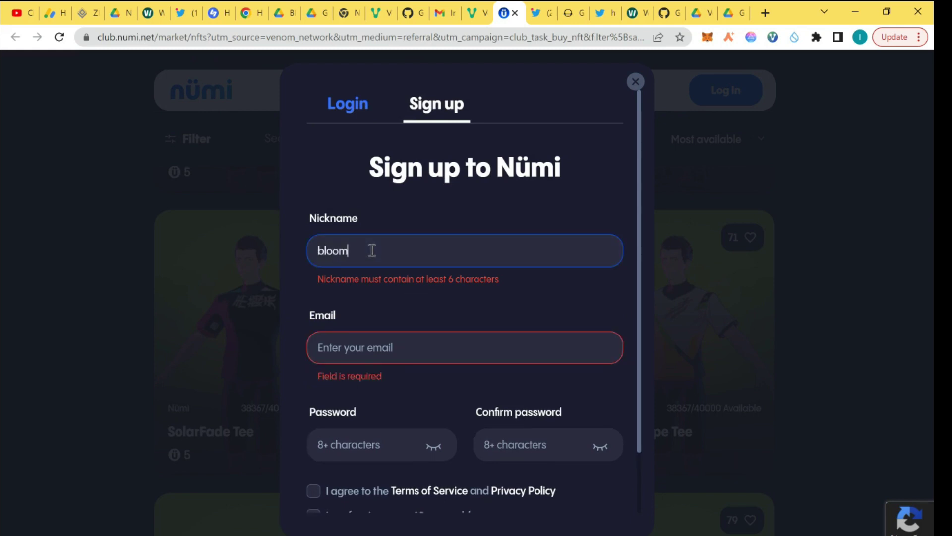
{"action": "type", "text": "starbms"}
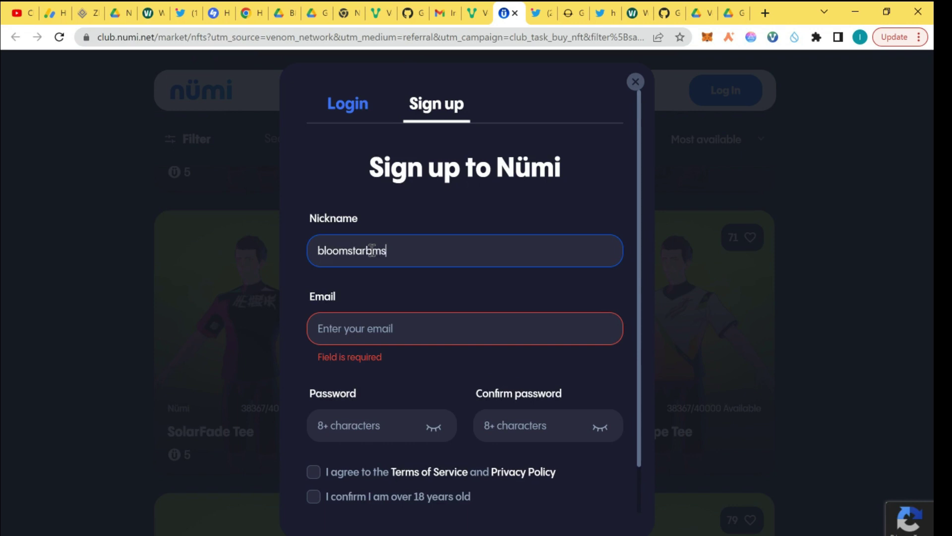
Step: Enter email and password twice, accept the terms and over-18 boxes, and submit registration
{"action": "left_click", "coordinate": [353, 341]}
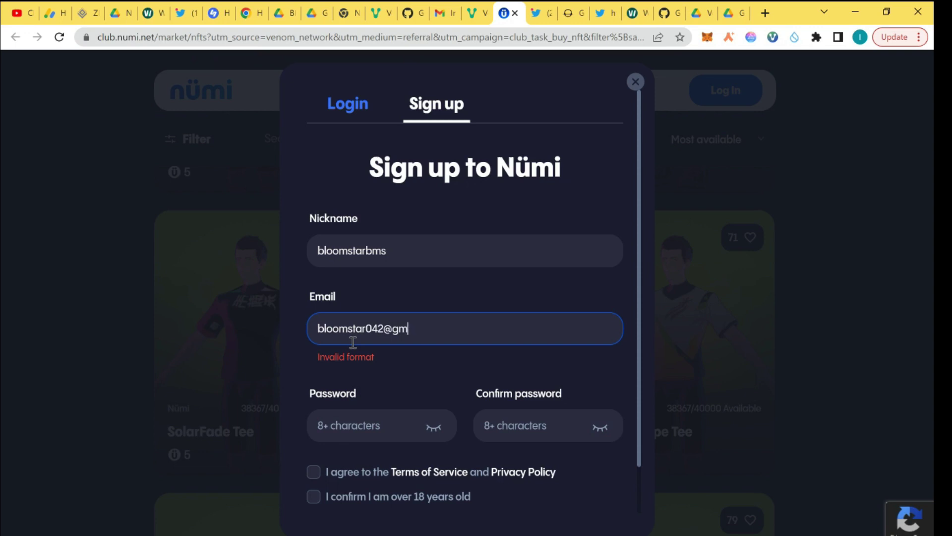
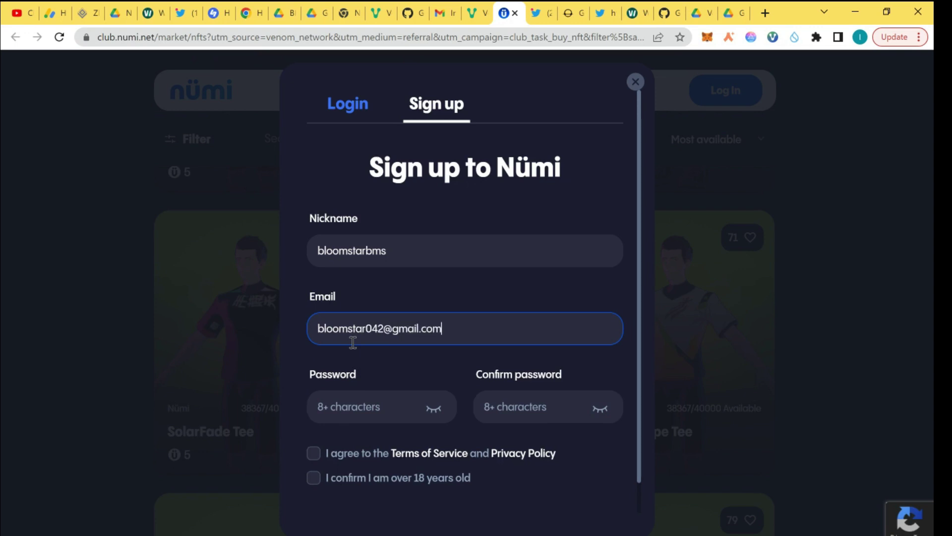
{"action": "left_click", "coordinate": [381, 415]}
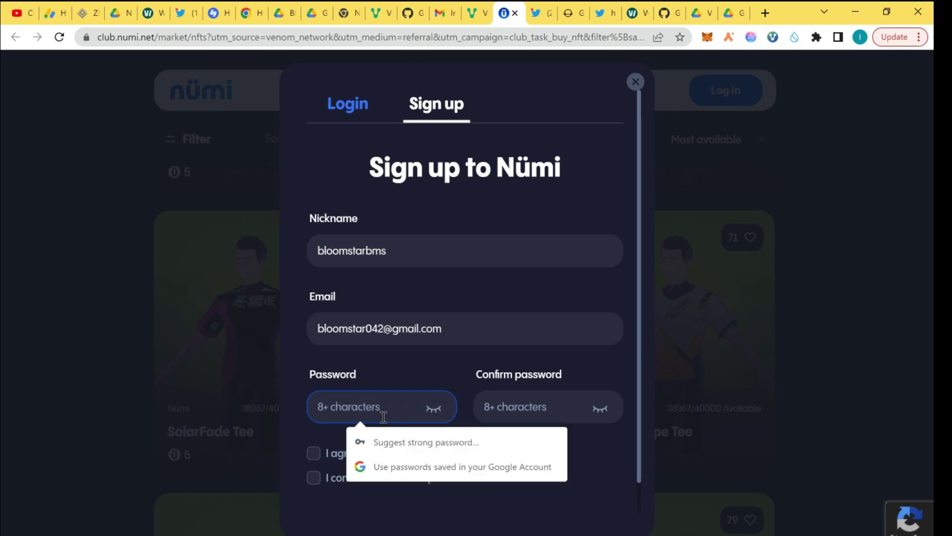
{"action": "type", "text": "b"}
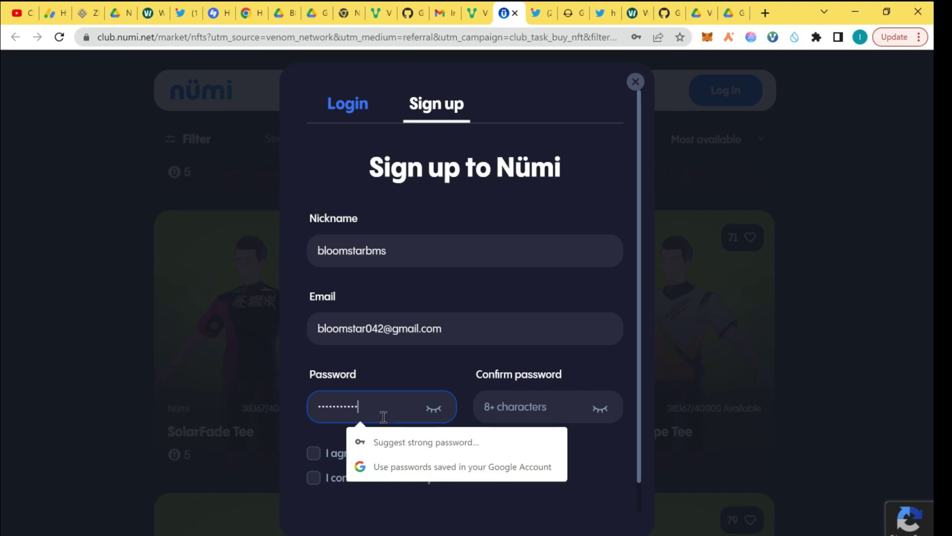
{"action": "left_click", "coordinate": [494, 415]}
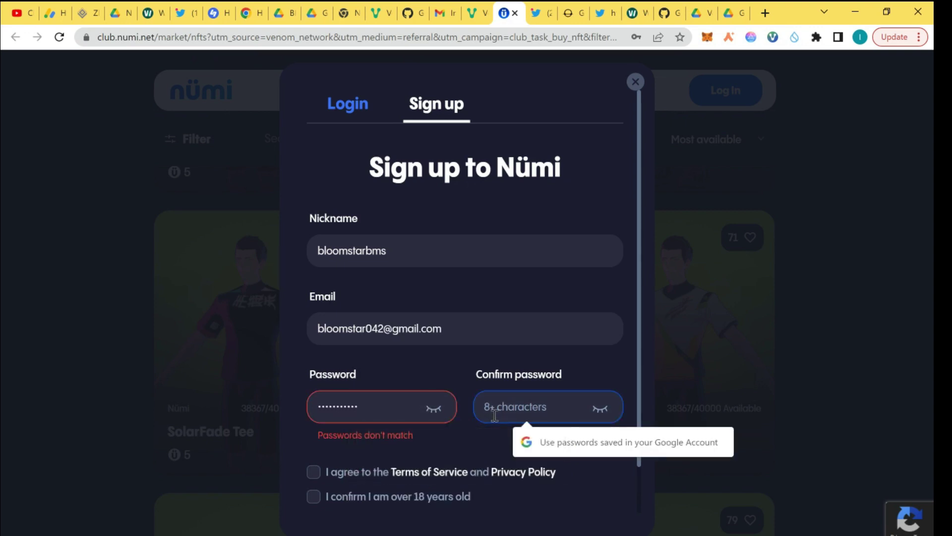
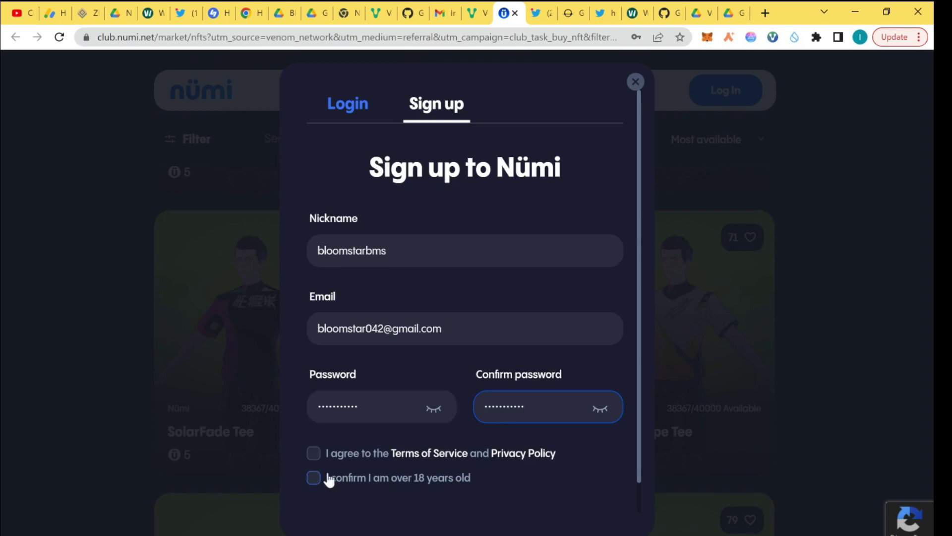
{"action": "left_click", "coordinate": [313, 453]}
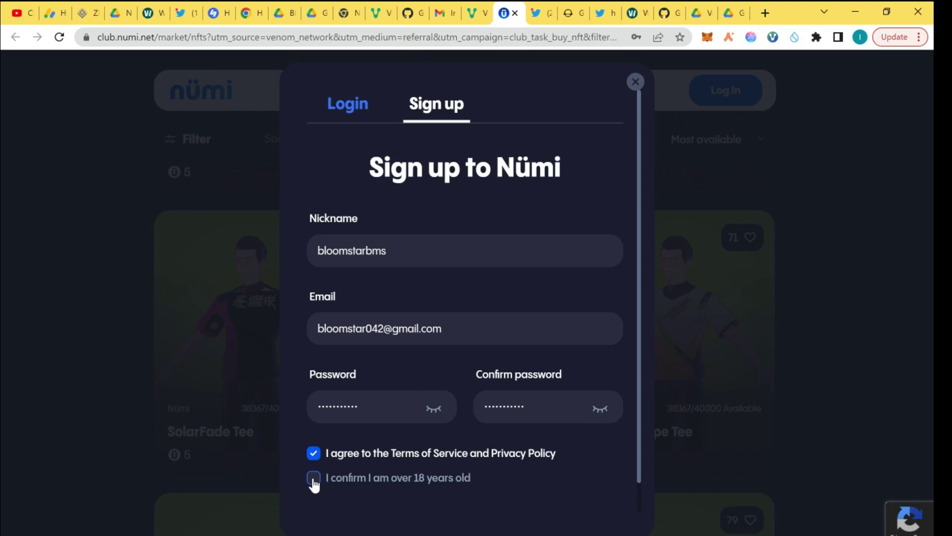
{"action": "left_click", "coordinate": [313, 480]}
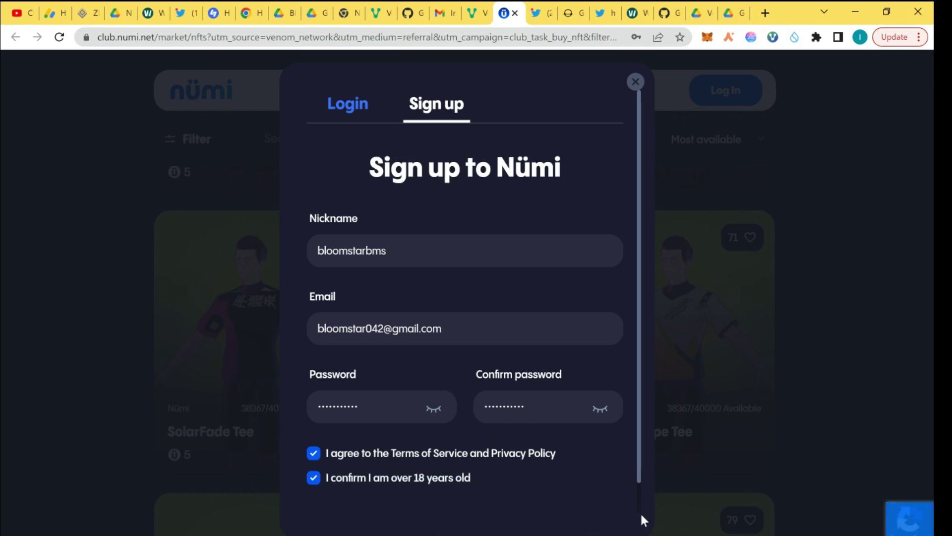
{"action": "scroll", "coordinate": [641, 518], "scroll_direction": "down", "scroll_amount": 1}
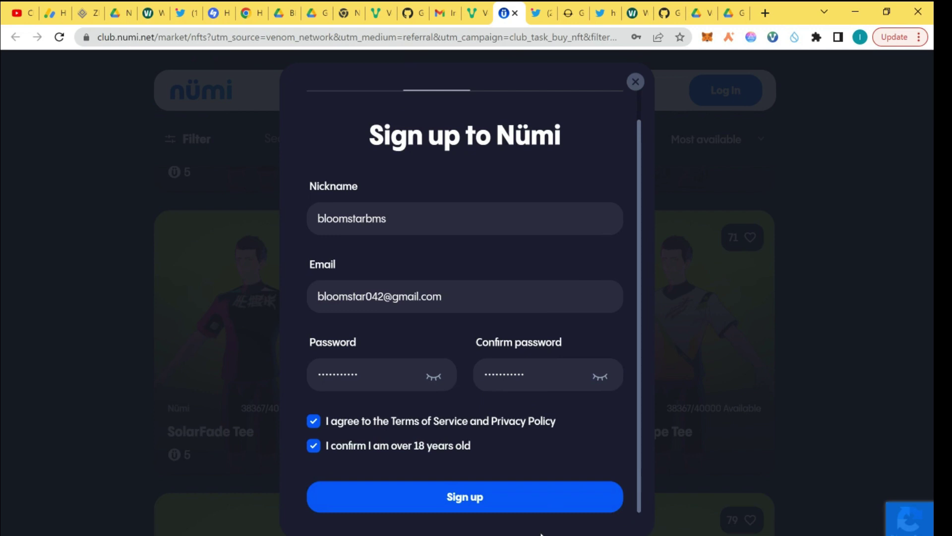
{"action": "left_click", "coordinate": [542, 499]}
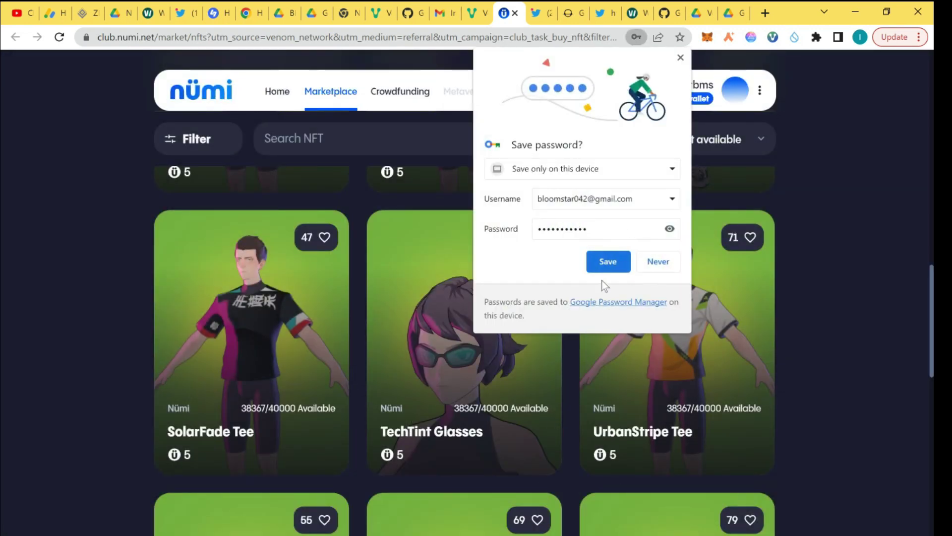
Step: Decline saving the password and link Venom Wallet to the Nümi account by signing
{"action": "left_click", "coordinate": [651, 264]}
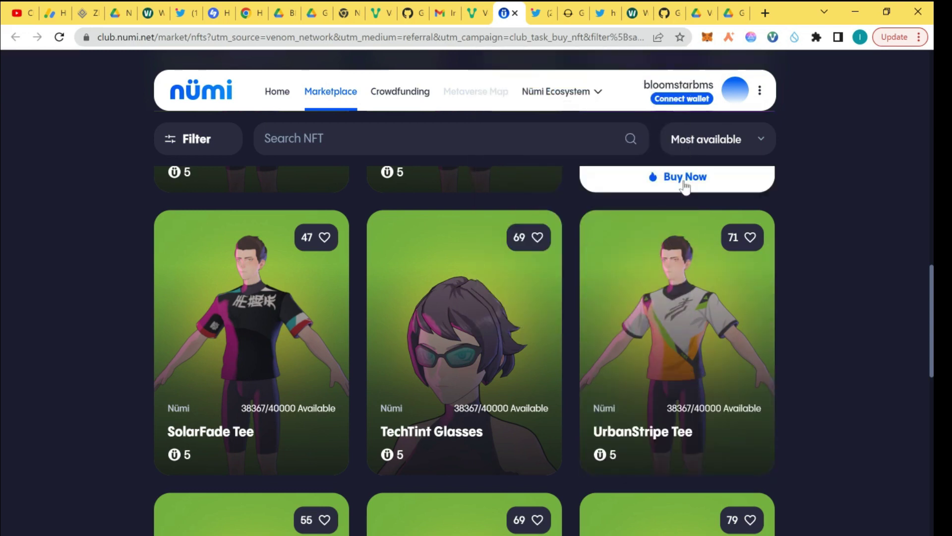
{"action": "left_click", "coordinate": [688, 103]}
{"action": "left_click", "coordinate": [689, 102]}
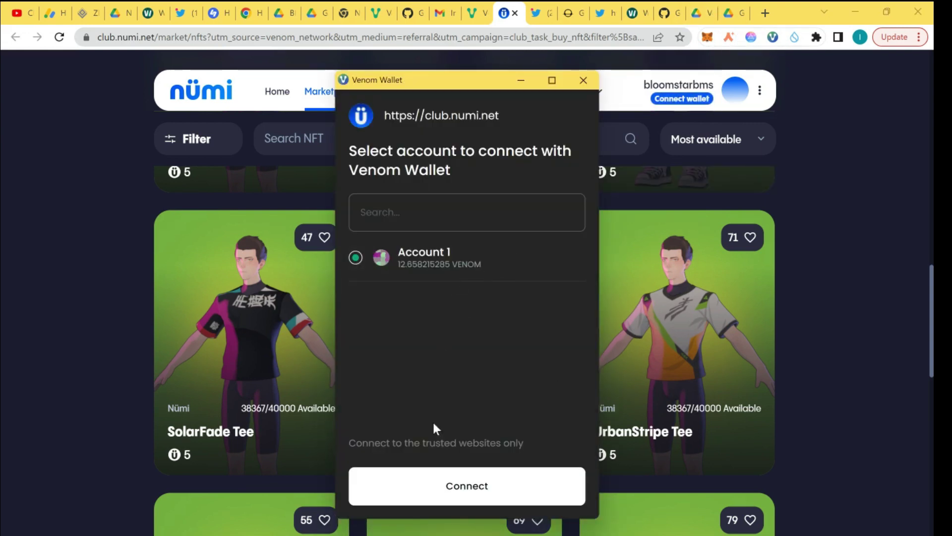
{"action": "left_click", "coordinate": [483, 484]}
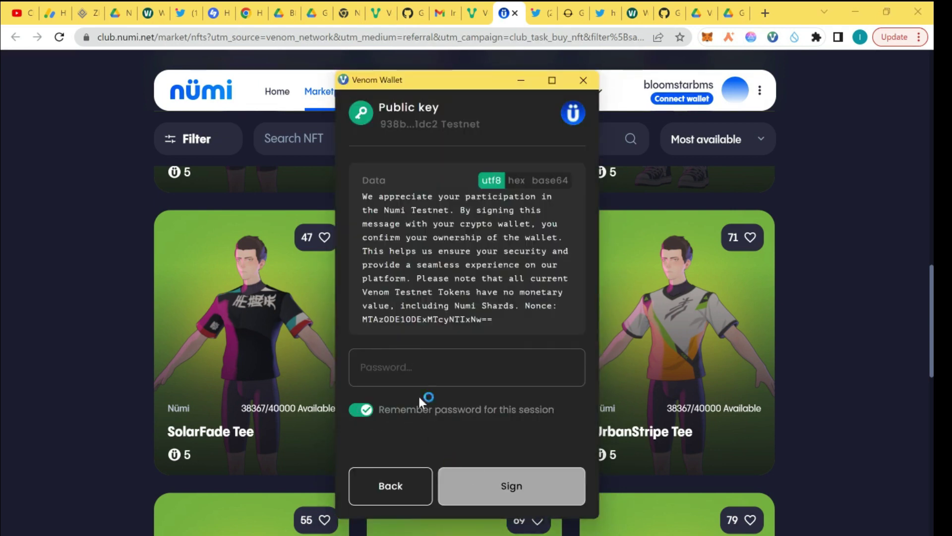
{"action": "left_click", "coordinate": [426, 380]}
{"action": "type", "text": "a"}
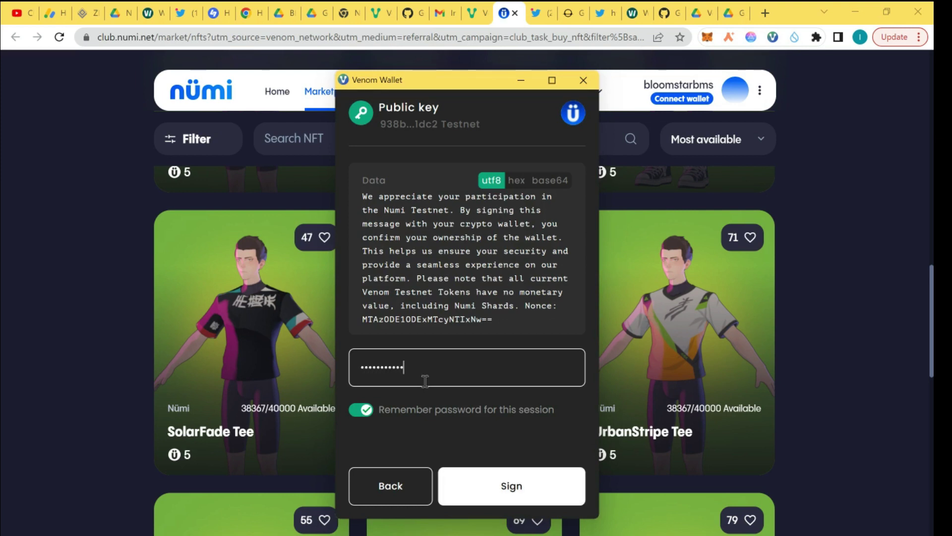
{"action": "key", "text": "Return"}
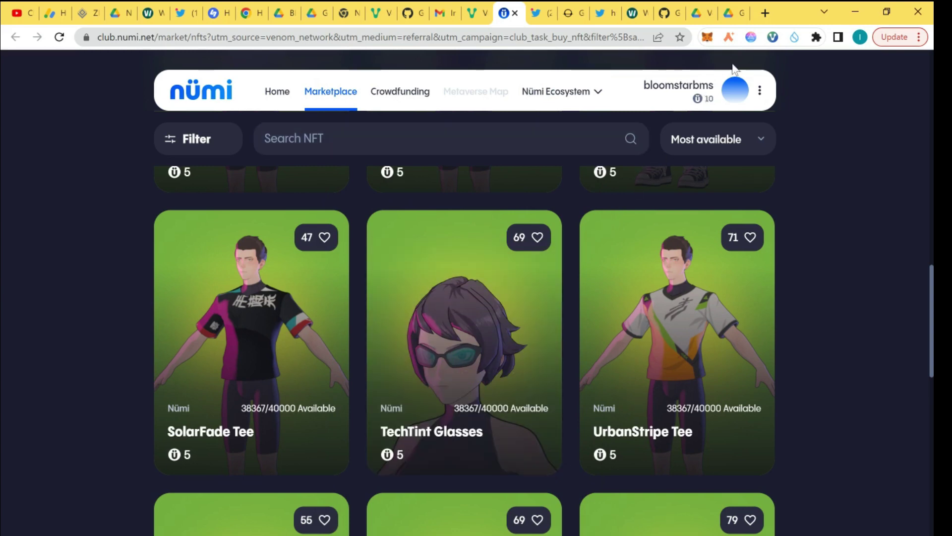
{"action": "mouse_move", "coordinate": [464, 343]}
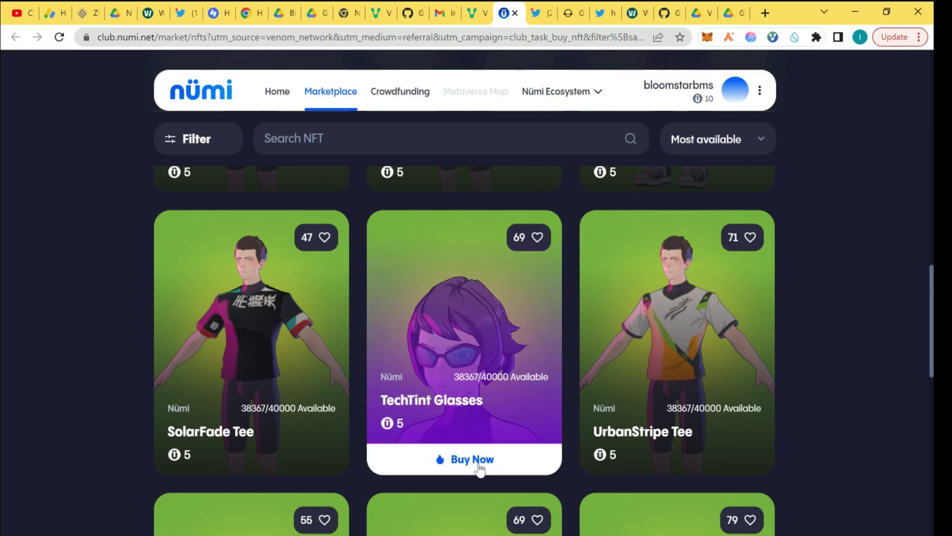
Step: Check out one TechTint Glasses copy for 5, accepting terms and approving the 5 NUMI payment
{"action": "left_click", "coordinate": [478, 459]}
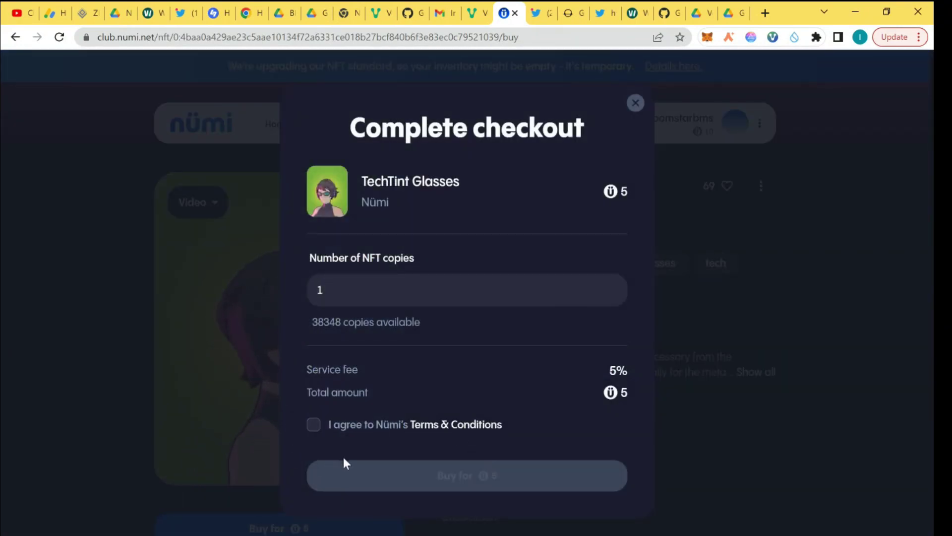
{"action": "left_click", "coordinate": [314, 425]}
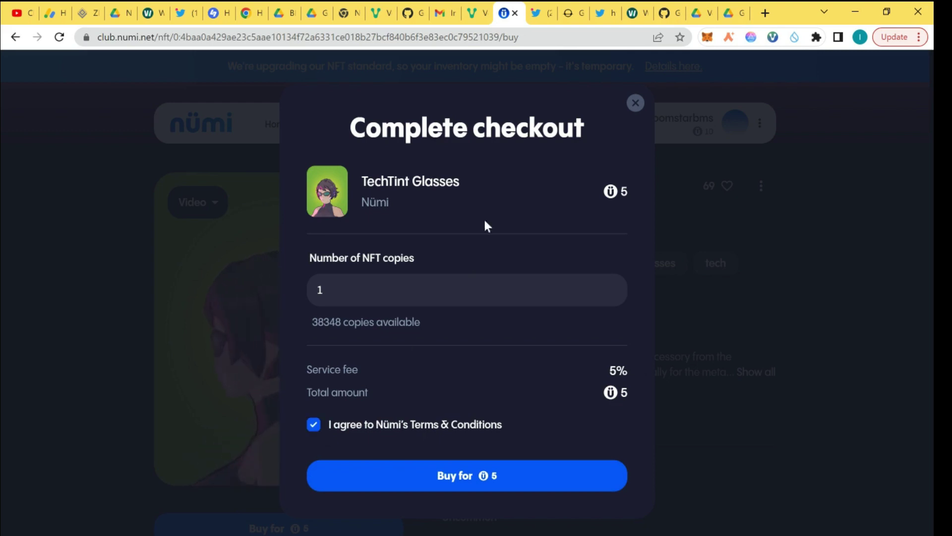
{"action": "left_click", "coordinate": [485, 483]}
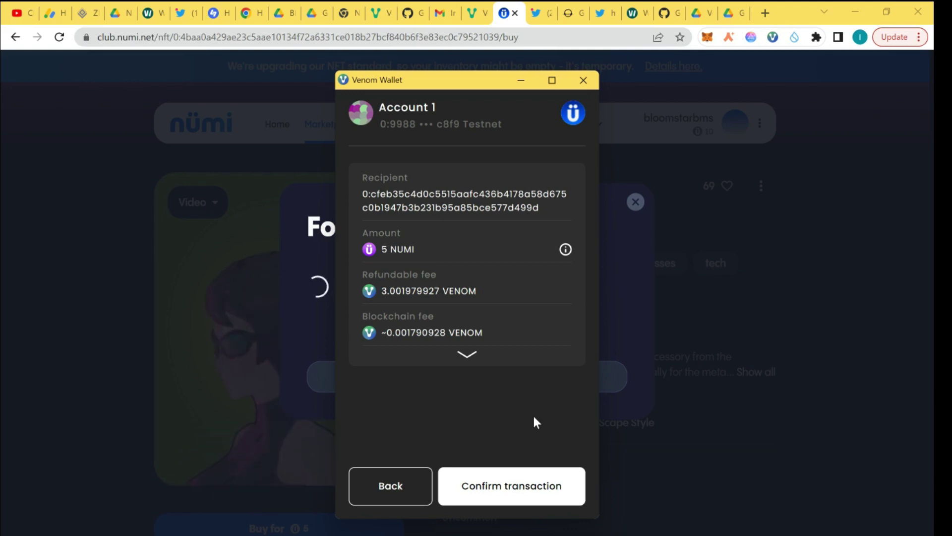
{"action": "left_click", "coordinate": [510, 491]}
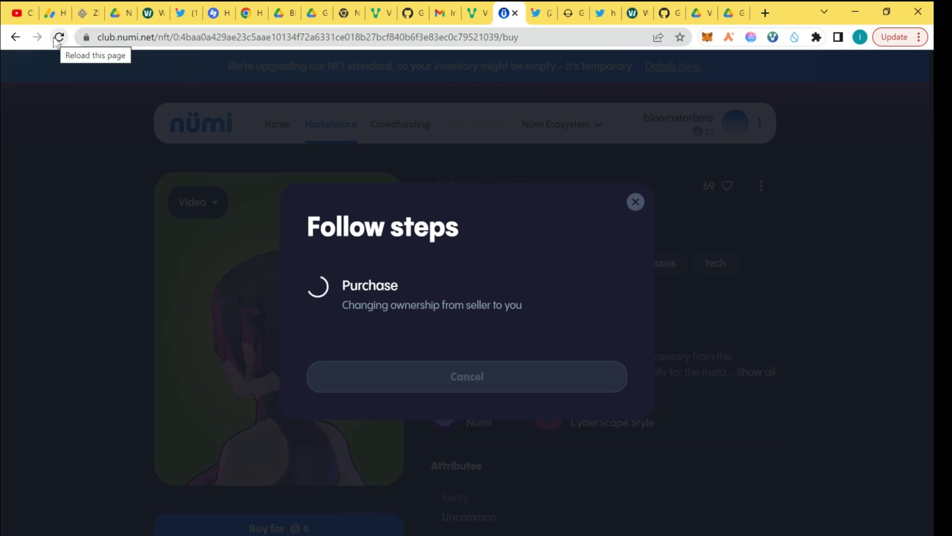
Step: Reload, like TechTint Glasses, rebuy one copy for 5 with terms accepted, and dismiss the success message
{"action": "left_click", "coordinate": [54, 41]}
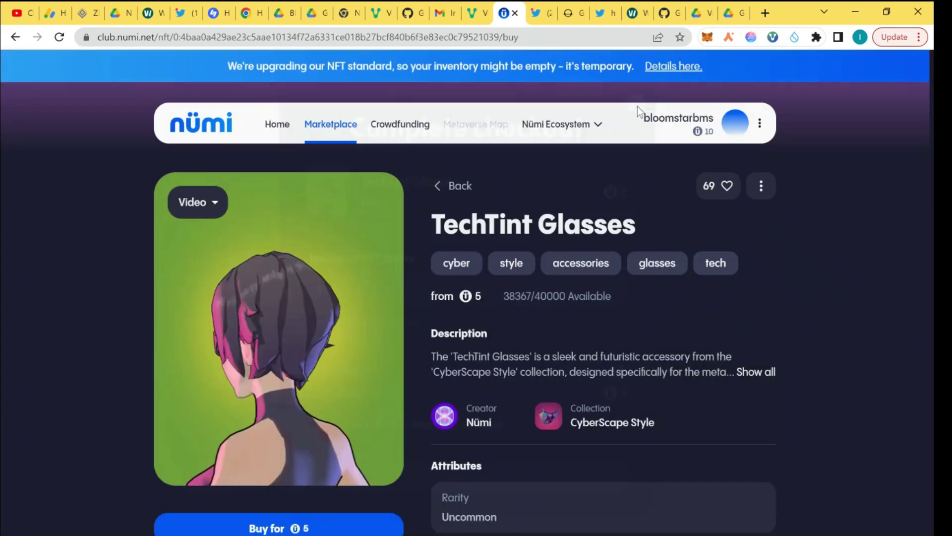
{"action": "scroll", "coordinate": [638, 107], "scroll_direction": "down", "scroll_amount": 2}
{"action": "scroll", "coordinate": [371, 232], "scroll_direction": "up", "scroll_amount": 2}
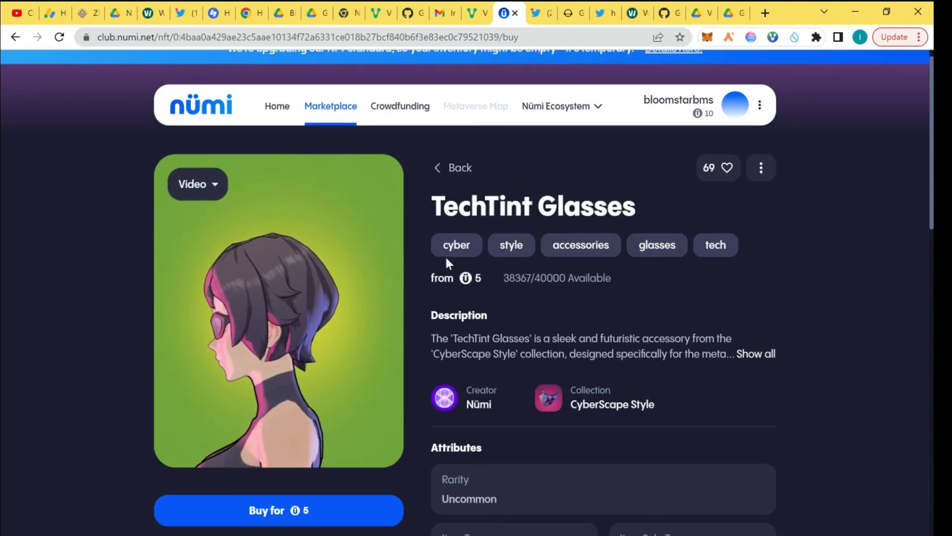
{"action": "left_click", "coordinate": [727, 169]}
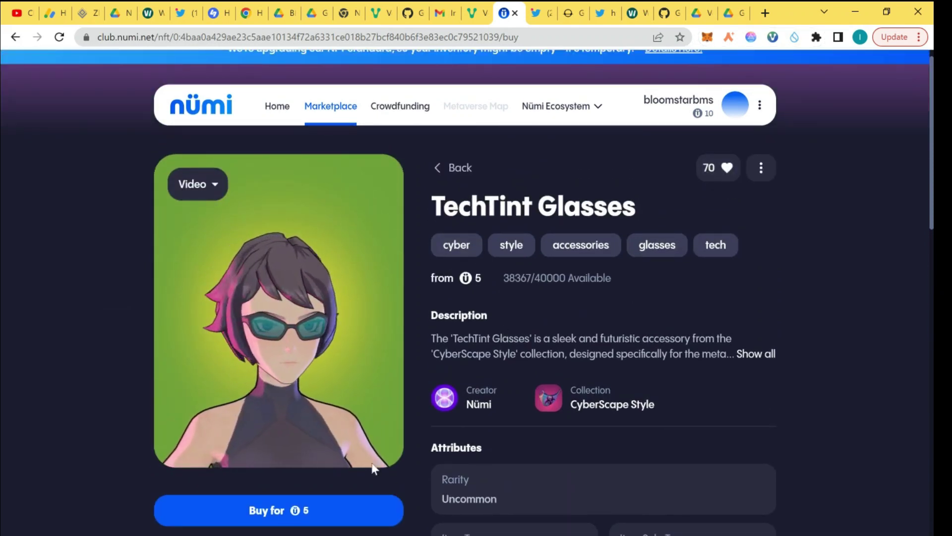
{"action": "left_click", "coordinate": [319, 507]}
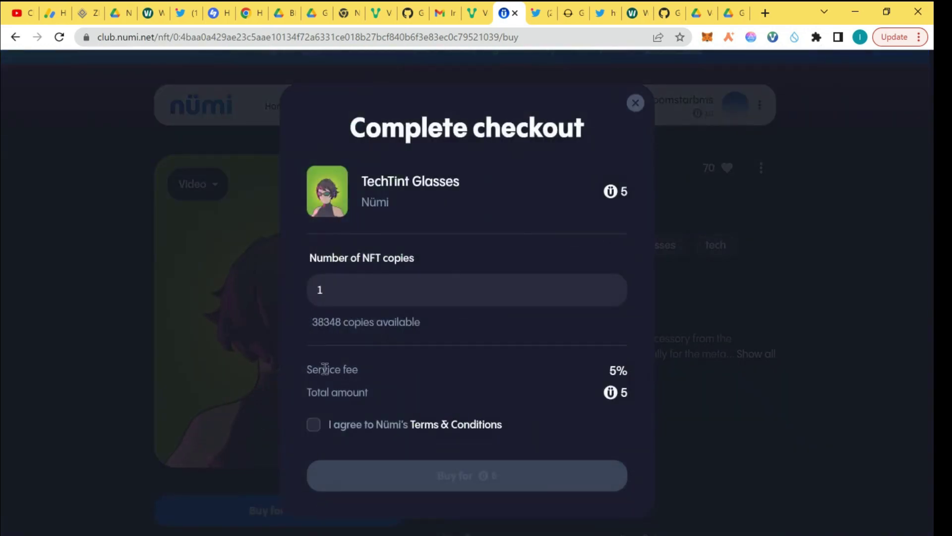
{"action": "left_click", "coordinate": [315, 426]}
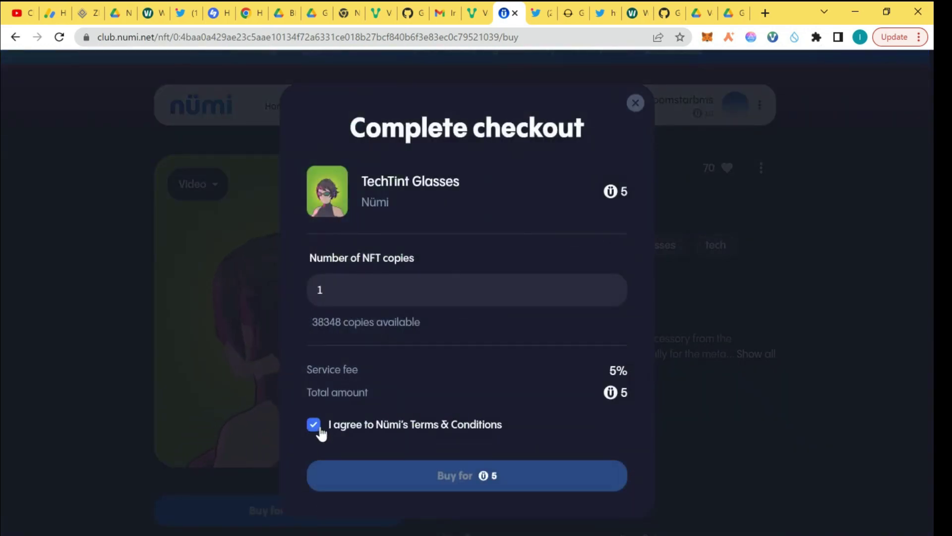
{"action": "left_click", "coordinate": [442, 476]}
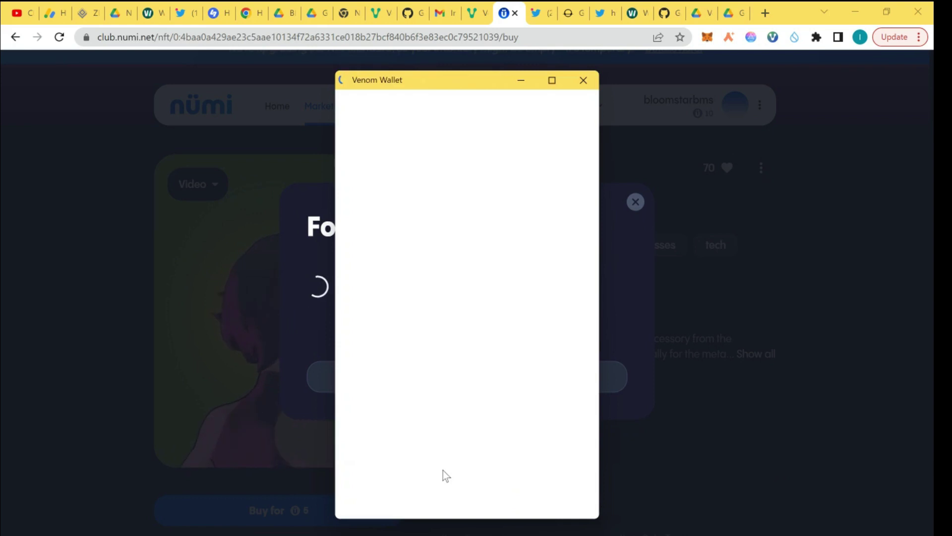
{"action": "left_click", "coordinate": [587, 81]}
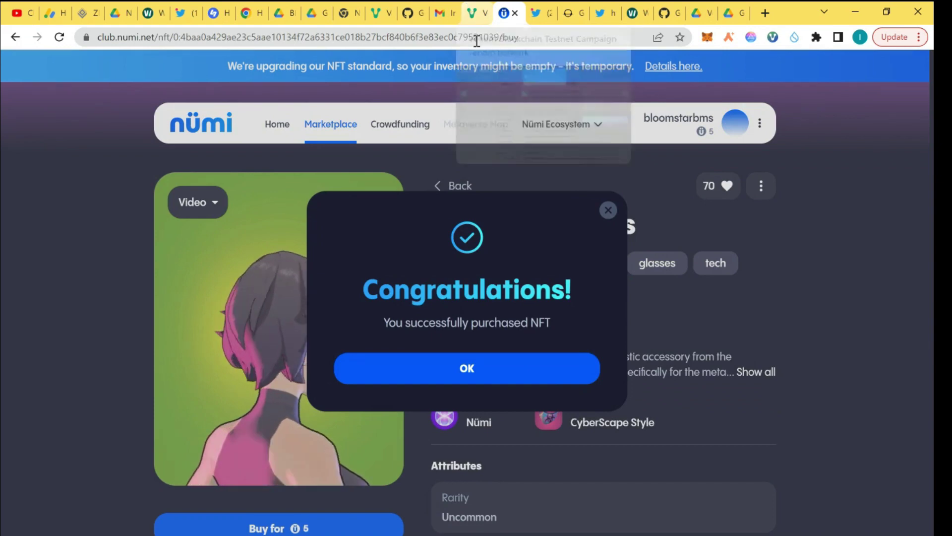
{"action": "left_click", "coordinate": [474, 379]}
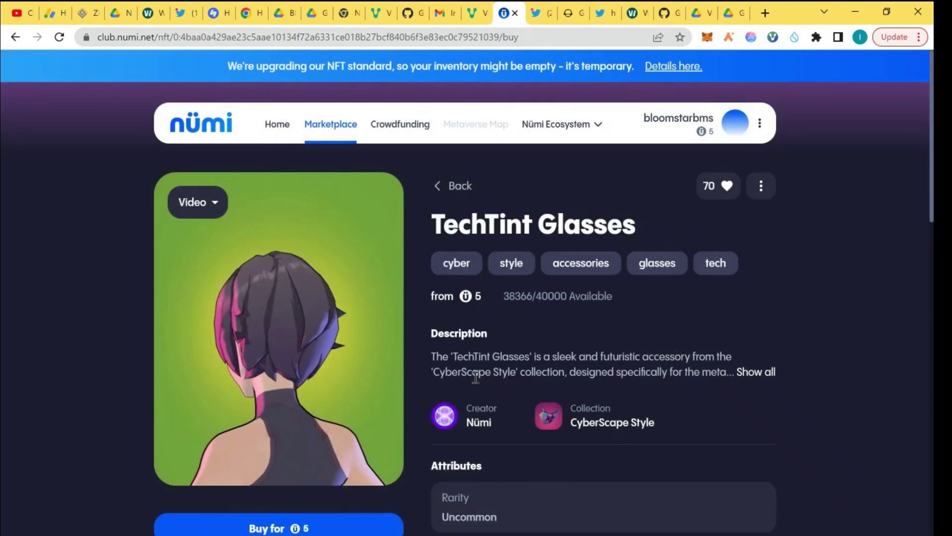
Step: Verify Buy an NFT on venom.network, mint the Nümi reward NFT with wallet approval, and close the preview
{"action": "left_click", "coordinate": [476, 13]}
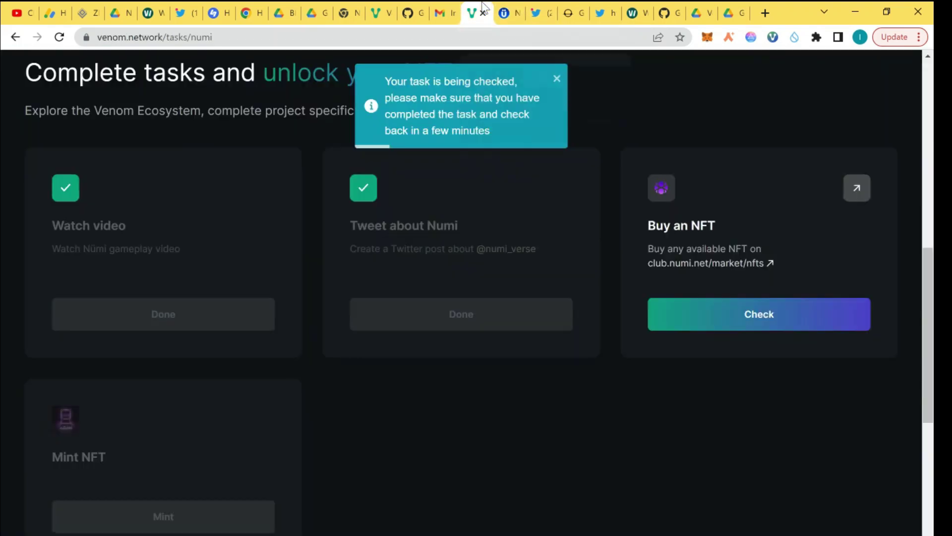
{"action": "left_click", "coordinate": [706, 313]}
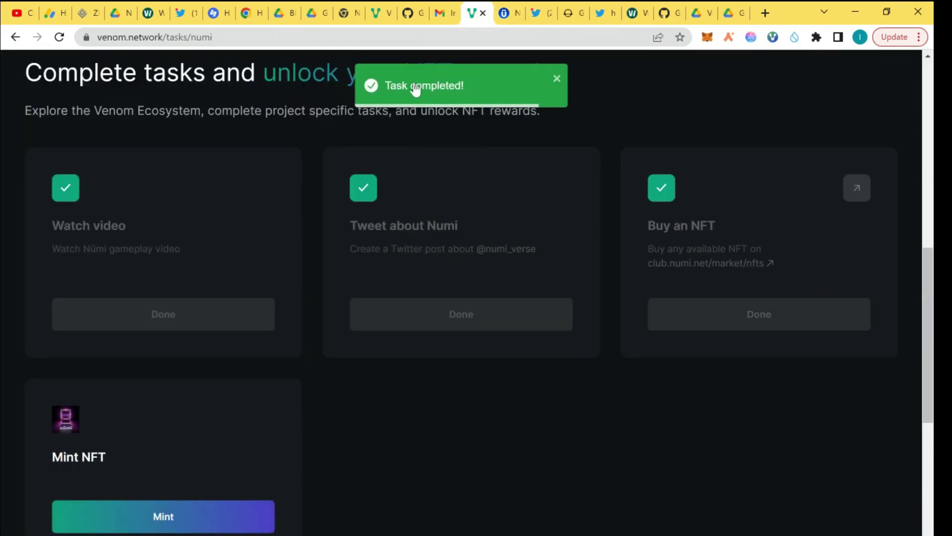
{"action": "left_click", "coordinate": [172, 512]}
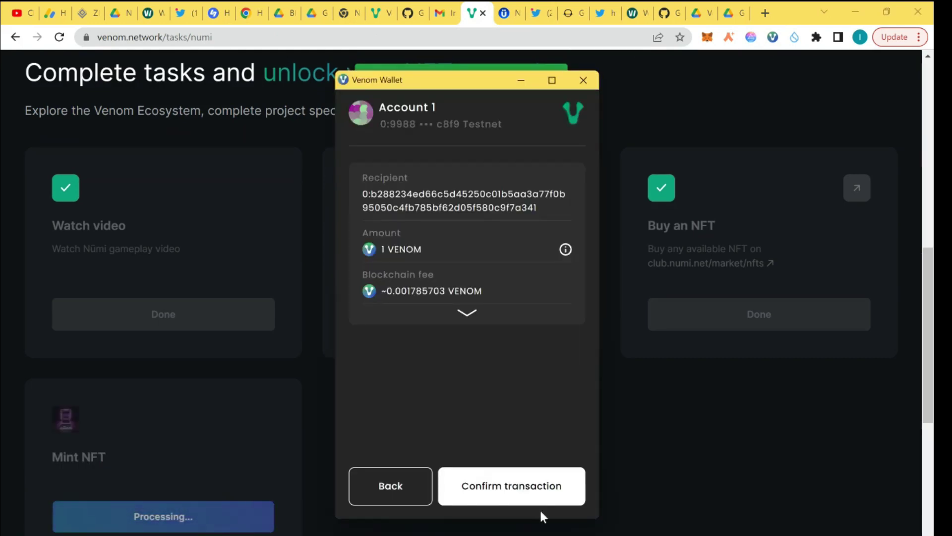
{"action": "left_click", "coordinate": [543, 494]}
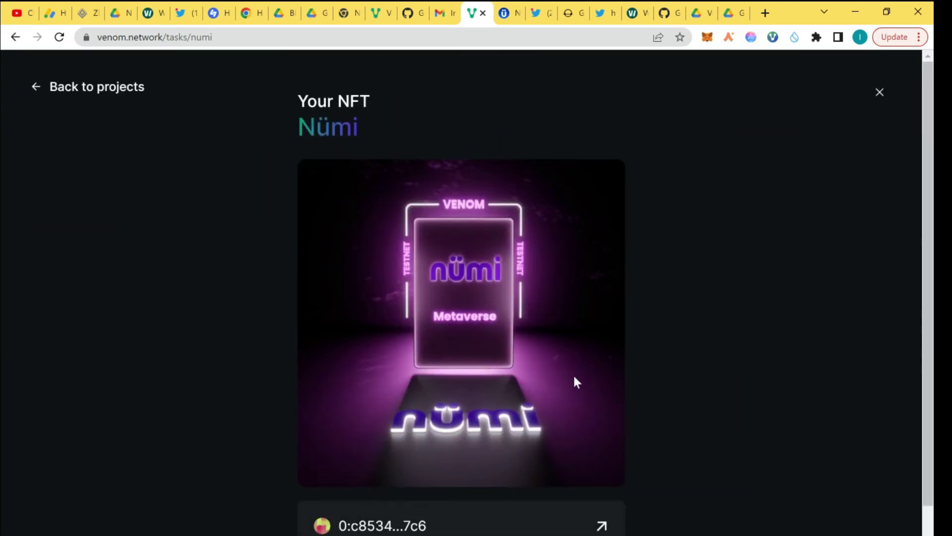
{"action": "left_click", "coordinate": [881, 96]}
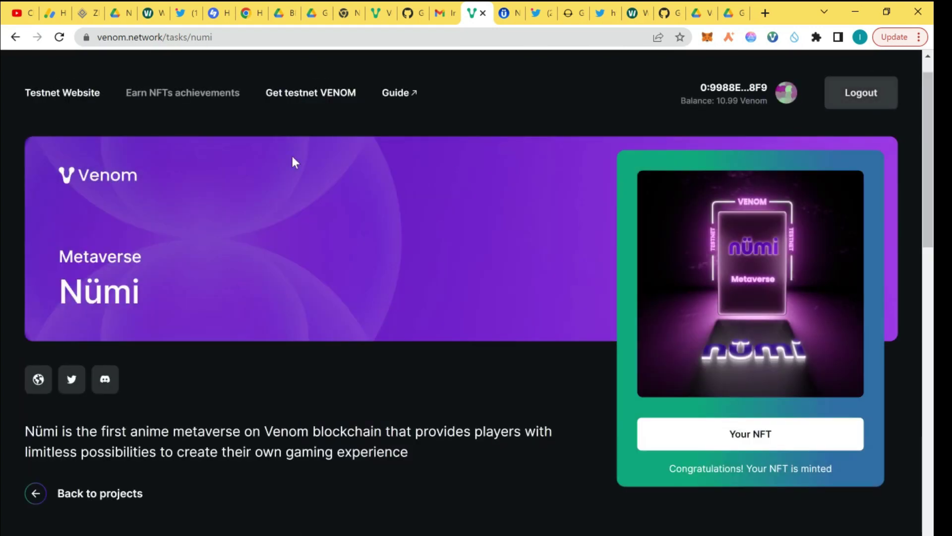
Step: Leave the Nümi project and return to the Venom testnet projects overview
{"action": "left_click", "coordinate": [15, 36]}
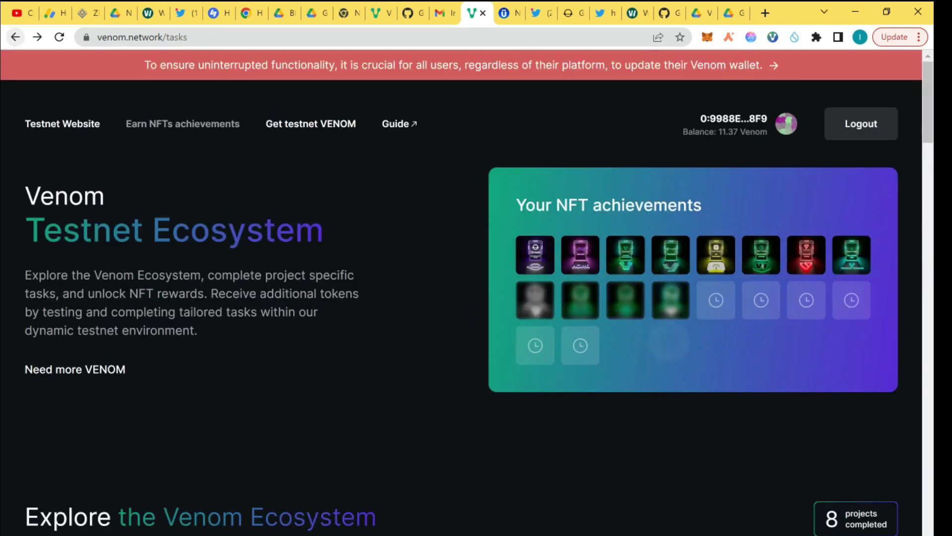
{"action": "scroll", "coordinate": [476, 297], "scroll_direction": "down", "scroll_amount": 3}
{"action": "scroll", "coordinate": [476, 297], "scroll_direction": "down", "scroll_amount": 2}
{"action": "scroll", "coordinate": [476, 297], "scroll_direction": "down", "scroll_amount": 1}
{"action": "scroll", "coordinate": [476, 298], "scroll_direction": "down", "scroll_amount": 8}
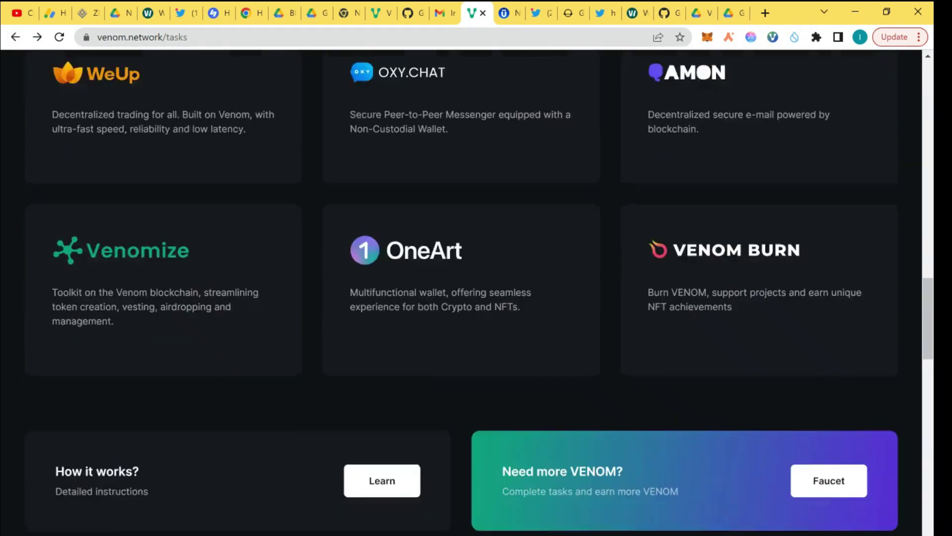
{"action": "scroll", "coordinate": [477, 298], "scroll_direction": "down", "scroll_amount": 7}
{"action": "scroll", "coordinate": [477, 298], "scroll_direction": "up", "scroll_amount": 6}
{"action": "scroll", "coordinate": [605, 396], "scroll_direction": "up", "scroll_amount": 2}
{"action": "scroll", "coordinate": [605, 396], "scroll_direction": "up", "scroll_amount": 5}
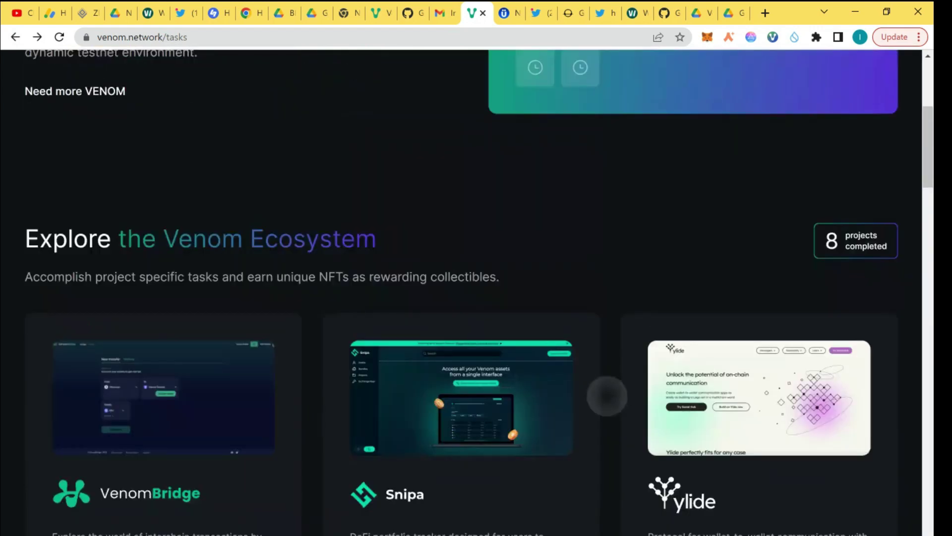
{"action": "scroll", "coordinate": [606, 395], "scroll_direction": "down", "scroll_amount": 1}
{"action": "scroll", "coordinate": [579, 396], "scroll_direction": "down", "scroll_amount": 6}
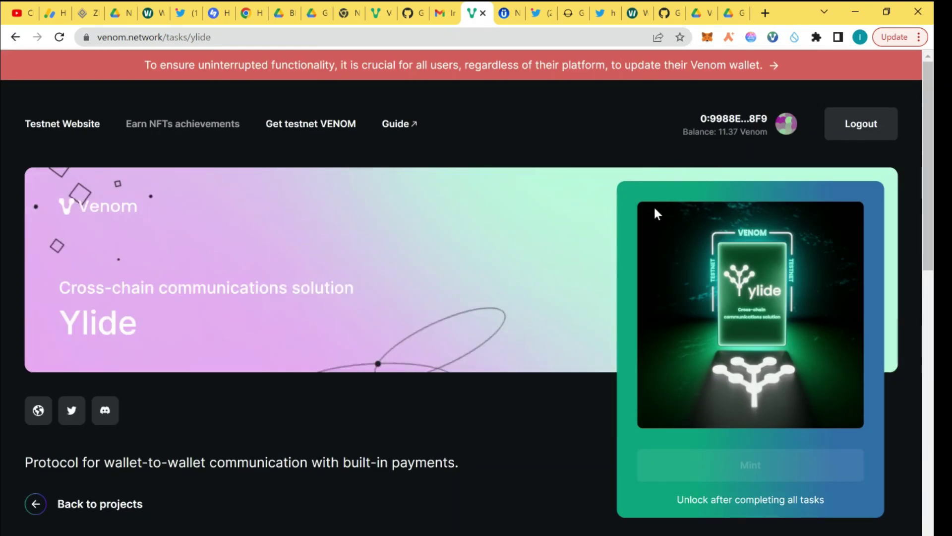
{"action": "scroll", "coordinate": [654, 213], "scroll_direction": "down", "scroll_amount": 2}
{"action": "scroll", "coordinate": [655, 214], "scroll_direction": "down", "scroll_amount": 1}
{"action": "scroll", "coordinate": [648, 216], "scroll_direction": "down", "scroll_amount": 2}
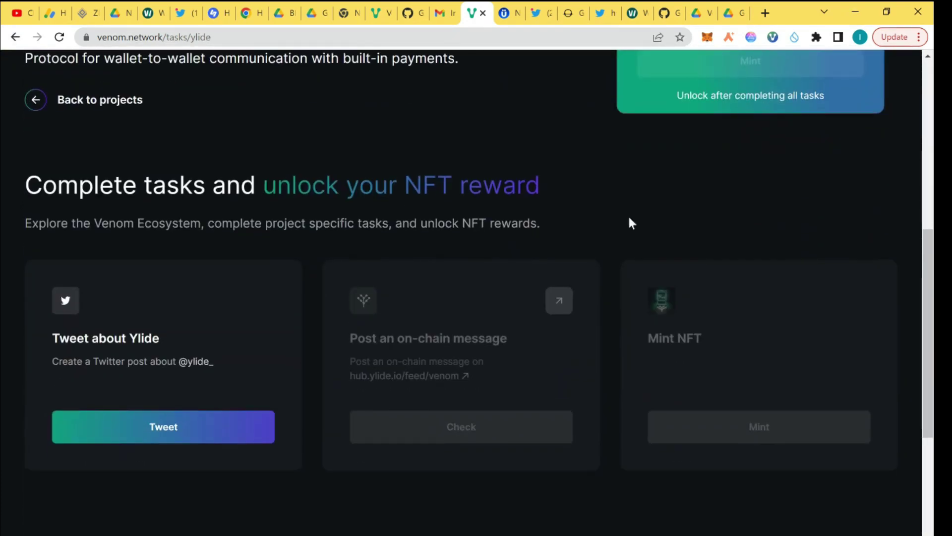
Step: Publish the prefilled Ylide #VenomTestnet tweet, then go back to the venom.network Ylide tasks
{"action": "left_click", "coordinate": [204, 425]}
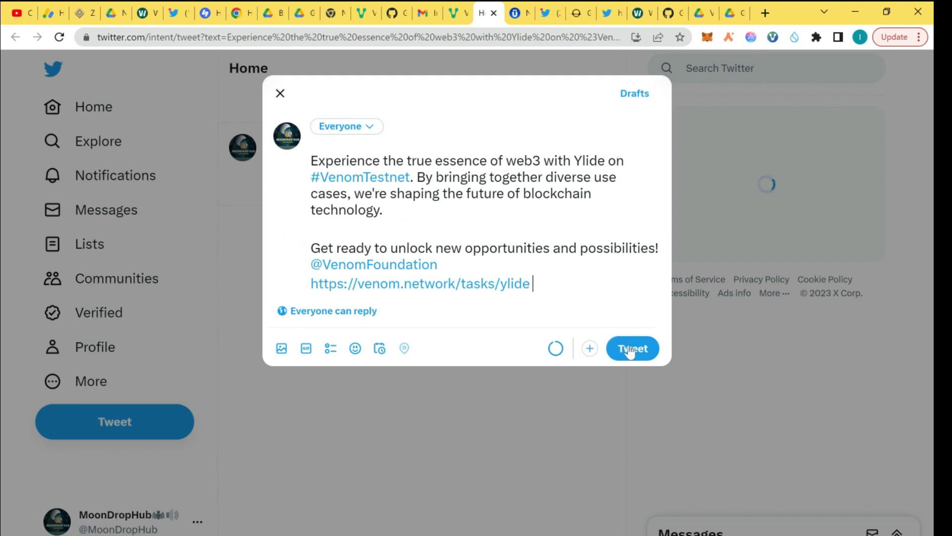
{"action": "left_click", "coordinate": [629, 348]}
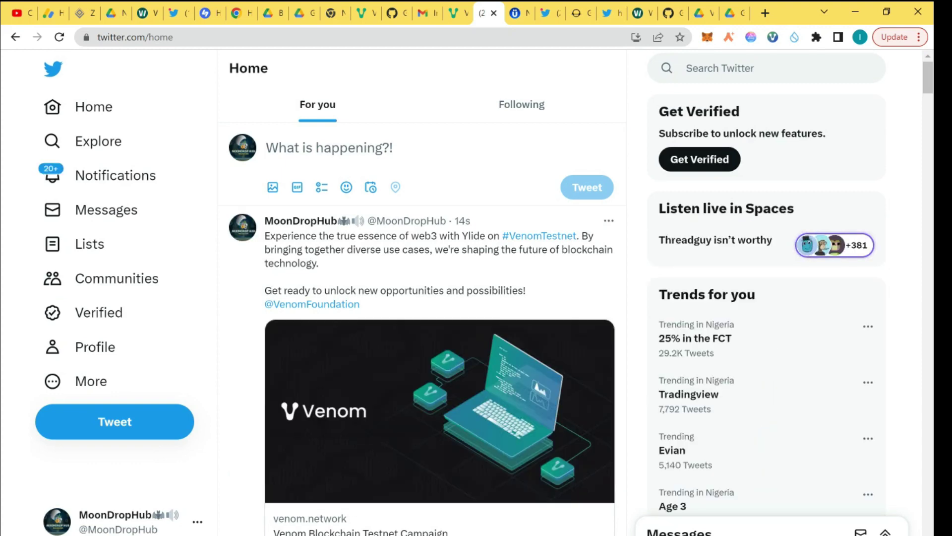
{"action": "scroll", "coordinate": [439, 297], "scroll_direction": "down", "scroll_amount": 3}
{"action": "scroll", "coordinate": [588, 276], "scroll_direction": "down", "scroll_amount": 1}
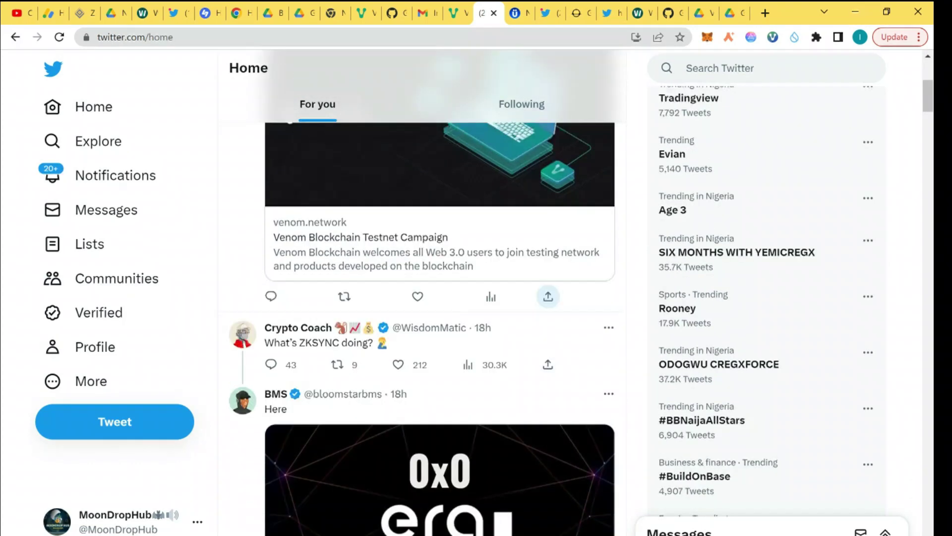
{"action": "scroll", "coordinate": [588, 276], "scroll_direction": "down", "scroll_amount": 1}
{"action": "scroll", "coordinate": [588, 276], "scroll_direction": "down", "scroll_amount": 1}
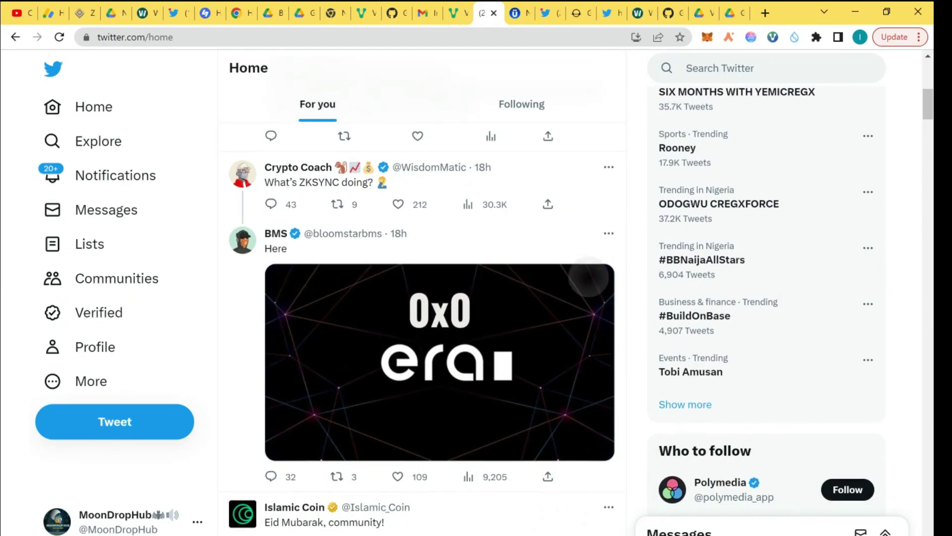
{"action": "scroll", "coordinate": [588, 276], "scroll_direction": "up", "scroll_amount": 5}
{"action": "scroll", "coordinate": [588, 275], "scroll_direction": "up", "scroll_amount": 2}
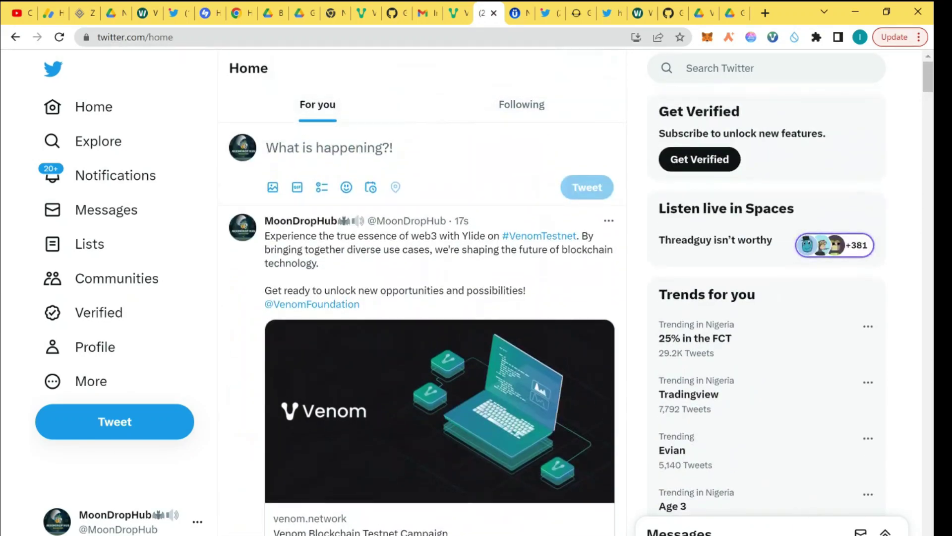
{"action": "left_click", "coordinate": [457, 11]}
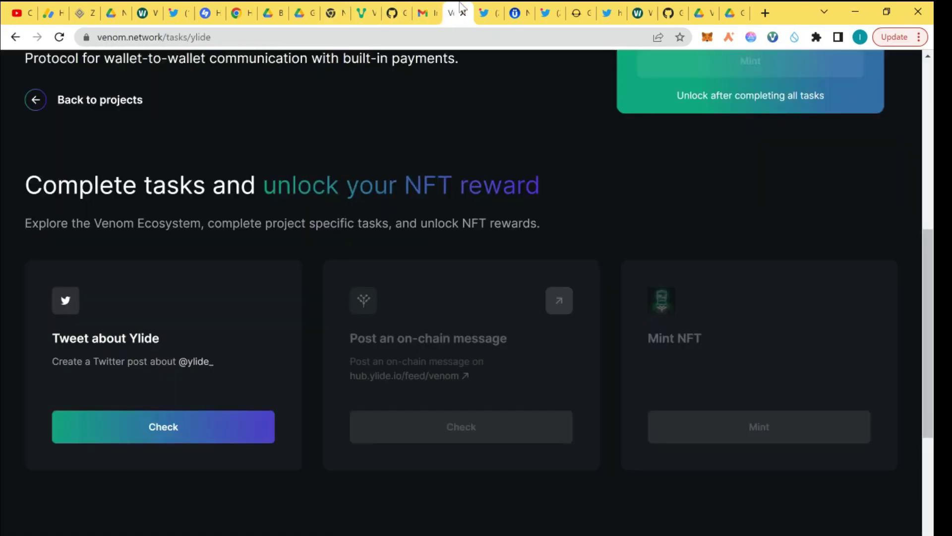
Step: Verify the Tweet about Ylide task so its card shows Done
{"action": "left_click", "coordinate": [199, 430]}
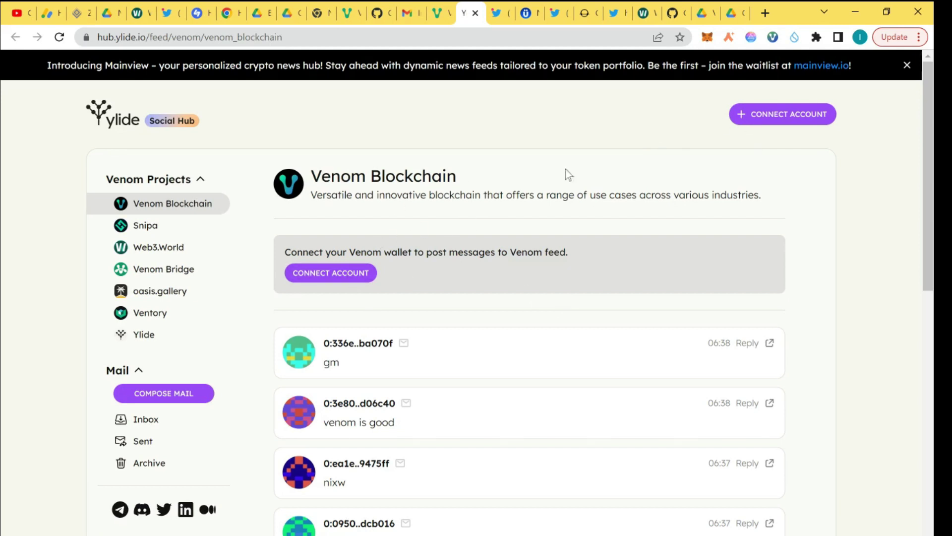
Step: Link Venom Wallet Account 1 to the hub, signing the authorization and approving the 1 VENOM transaction
{"action": "left_click", "coordinate": [308, 275]}
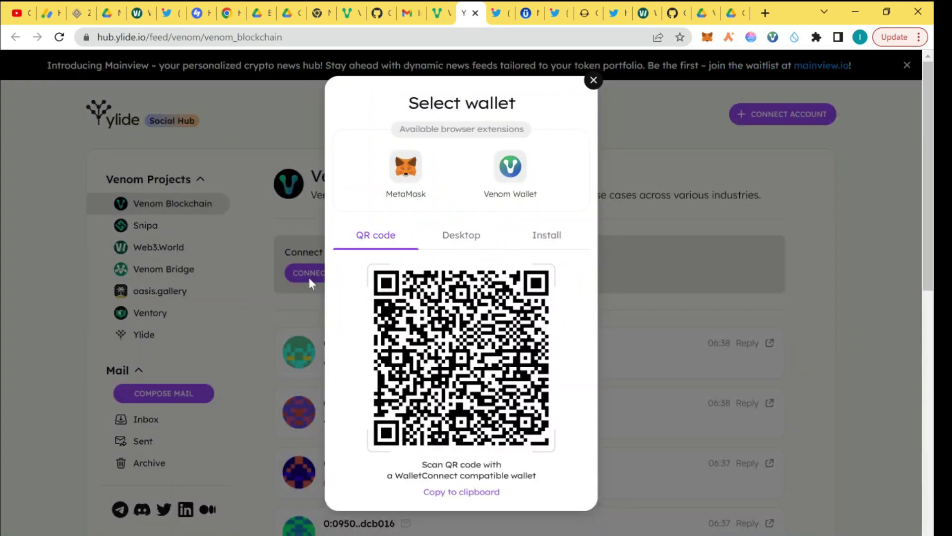
{"action": "left_click", "coordinate": [514, 171]}
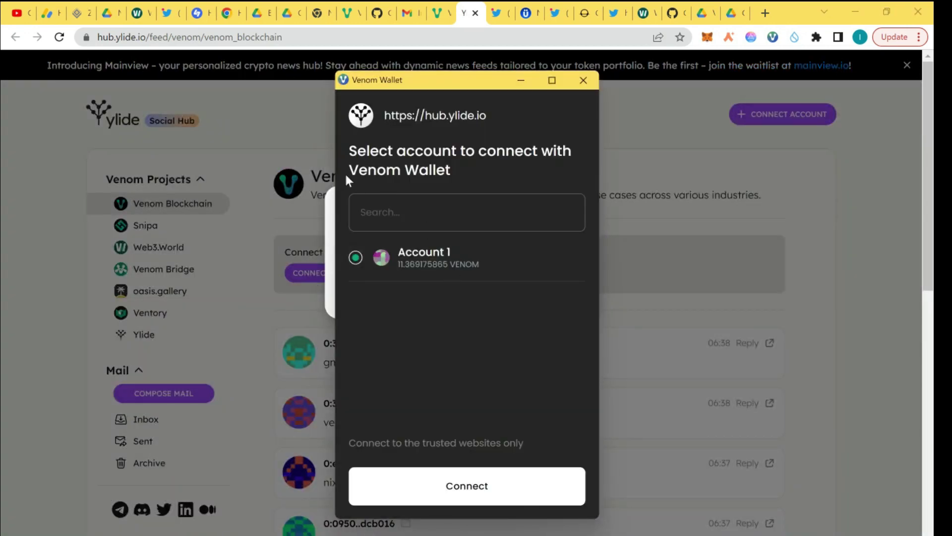
{"action": "left_click", "coordinate": [467, 491]}
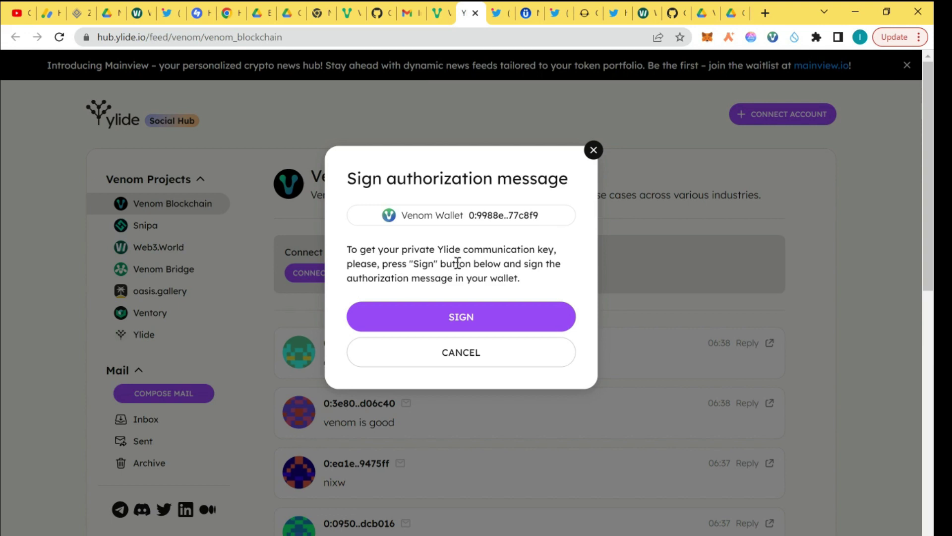
{"action": "left_click", "coordinate": [428, 320]}
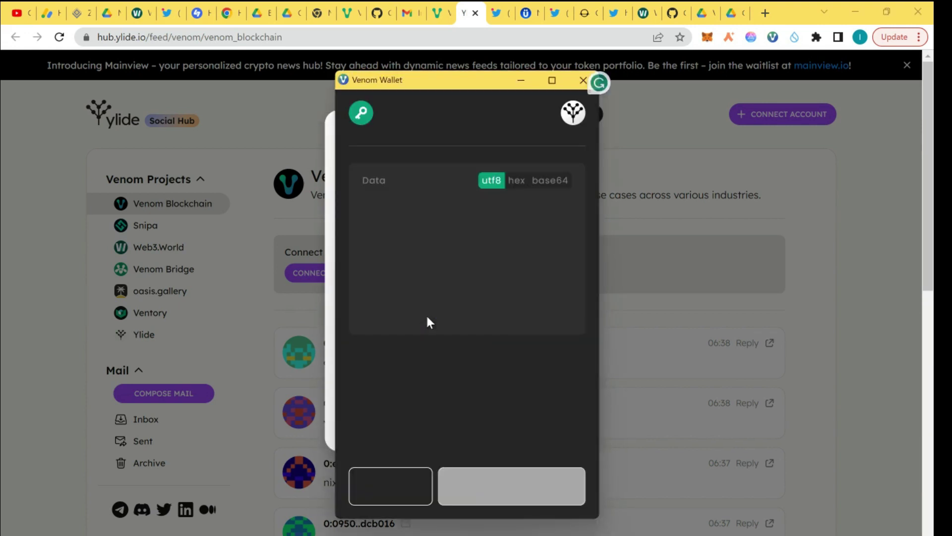
{"action": "left_click", "coordinate": [523, 485]}
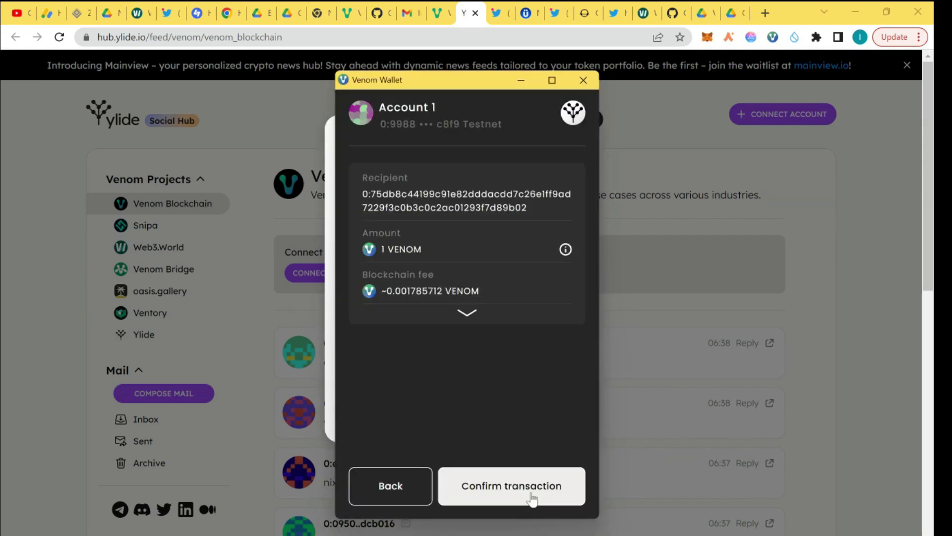
{"action": "left_click", "coordinate": [532, 497]}
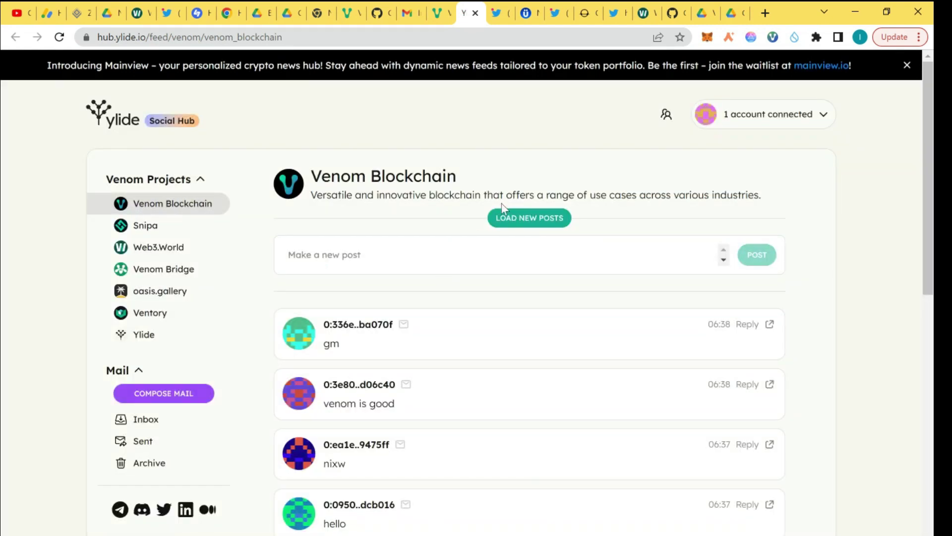
Step: Load newer posts and send a message about testing Venom via Venom Testnet, approving it in the wallet
{"action": "left_click", "coordinate": [530, 218]}
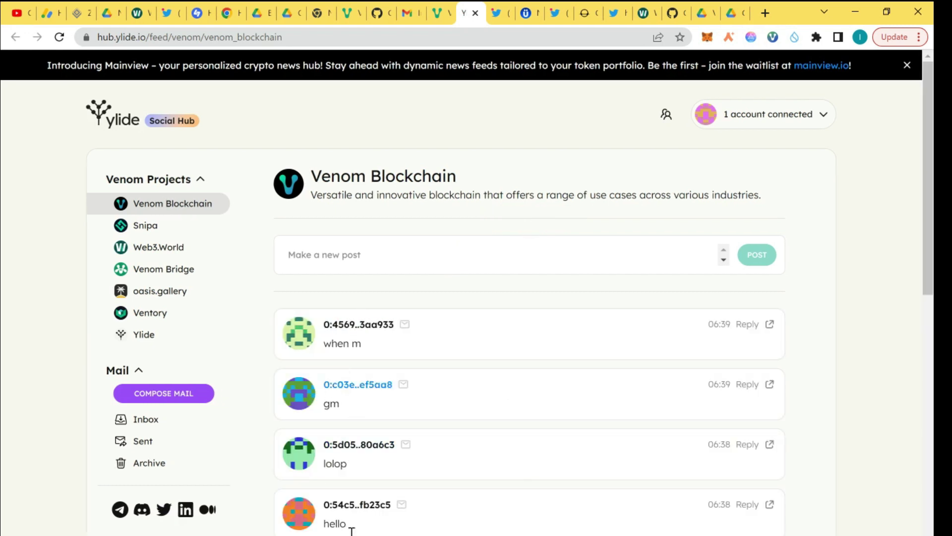
{"action": "left_click", "coordinate": [424, 255]}
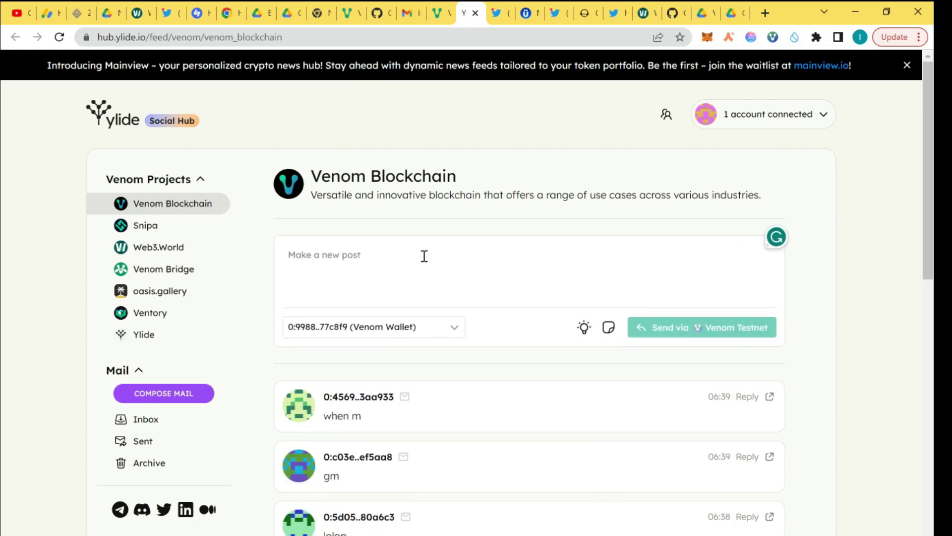
{"action": "type", "text": "Hey "}
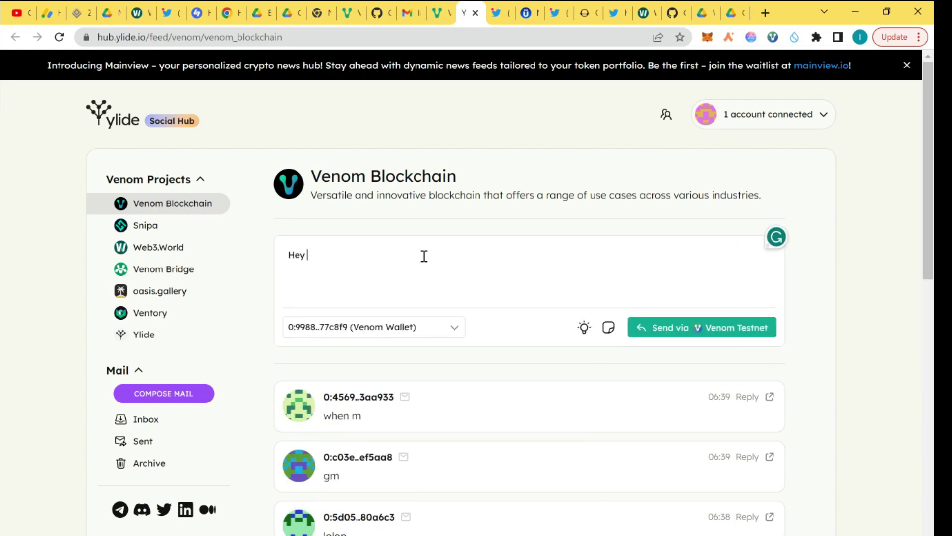
{"action": "type", "text": "thi"}
{"action": "type", "text": "s is b"}
{"action": "type", "text": "ms i am testing venom"}
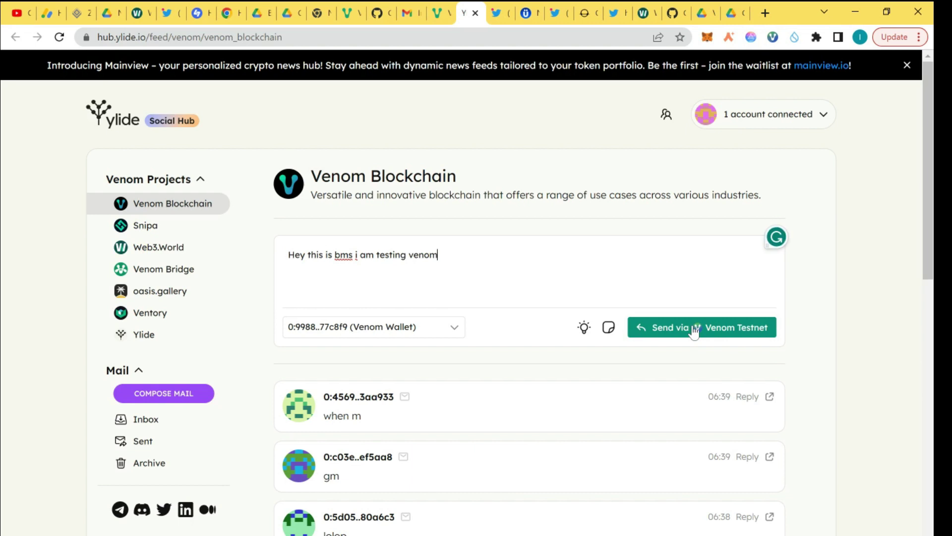
{"action": "left_click", "coordinate": [736, 332]}
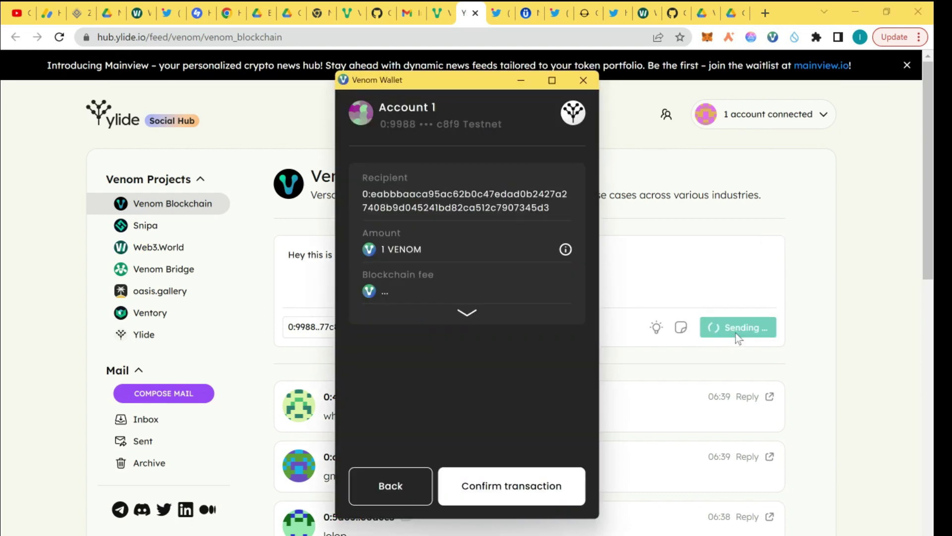
{"action": "left_click", "coordinate": [563, 489]}
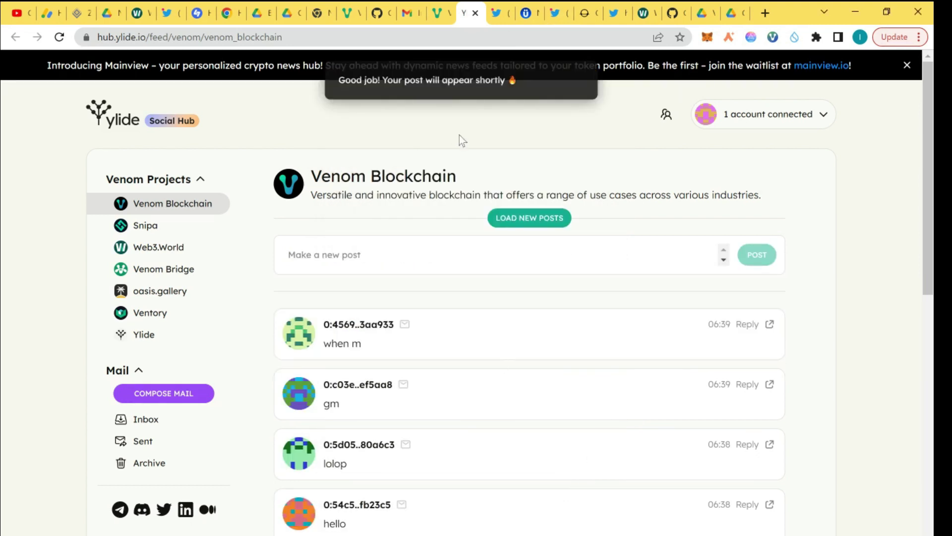
{"action": "left_click", "coordinate": [443, 9]}
Step: Verify the Post an on-chain message task, then mint the Ylide NFT and approve it in Venom Wallet
{"action": "left_click", "coordinate": [499, 424]}
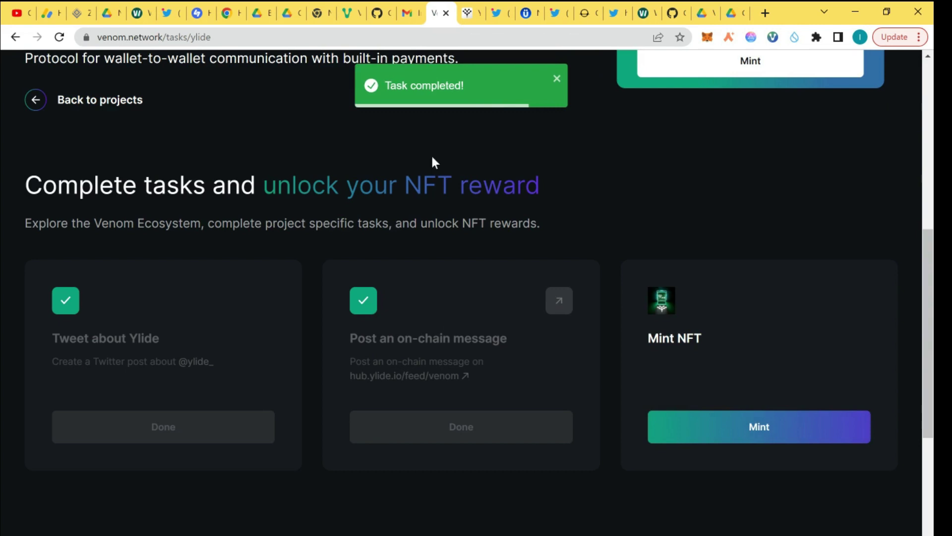
{"action": "left_click", "coordinate": [742, 425]}
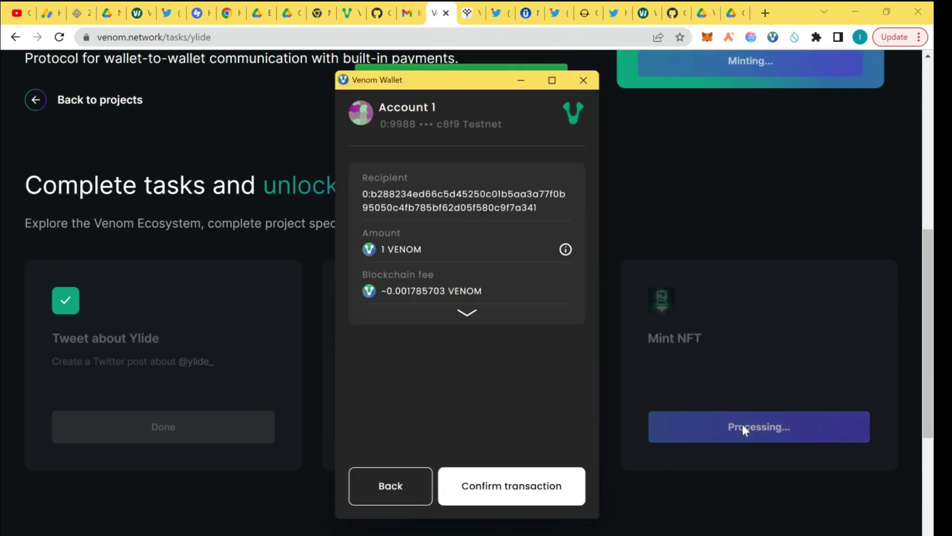
{"action": "left_click", "coordinate": [562, 486]}
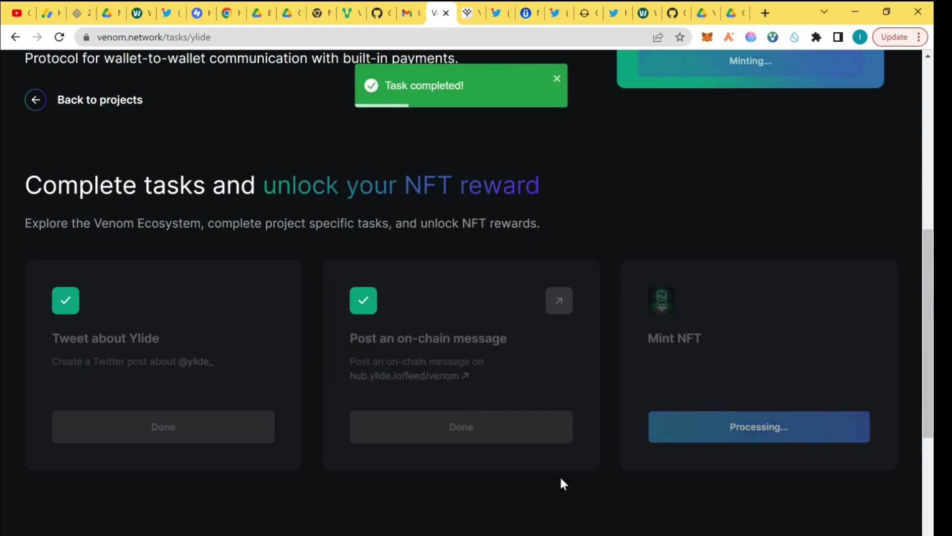